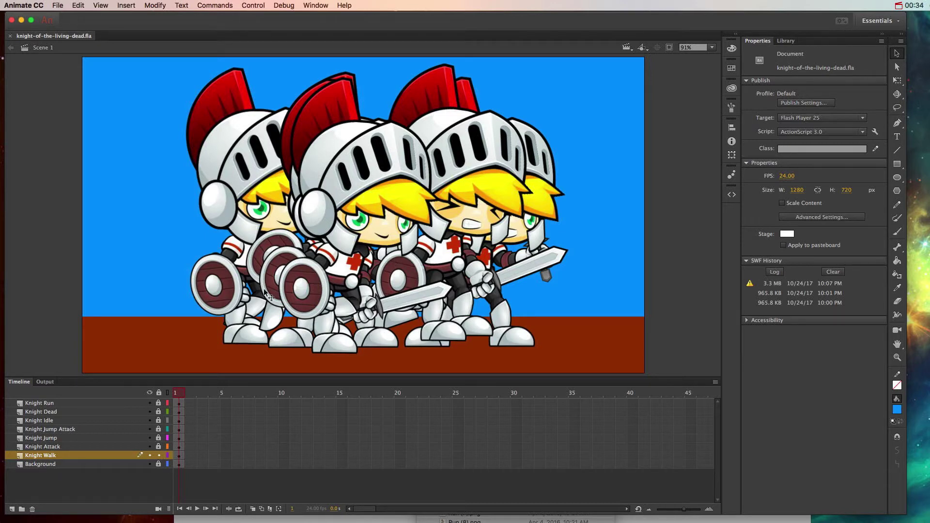
# Inspect the walk animation inside the mcKnightWalk movie clip through frame 20, and return to Scene 1
pyautogui.doubleClick(344, 206)
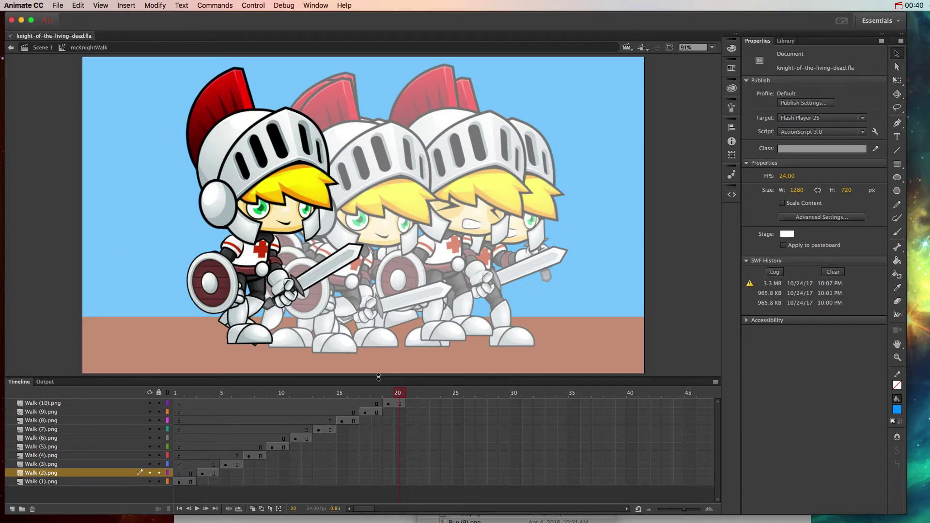
pyautogui.moveTo(180, 397); pyautogui.dragTo(398, 397)
pyautogui.click(40, 48)
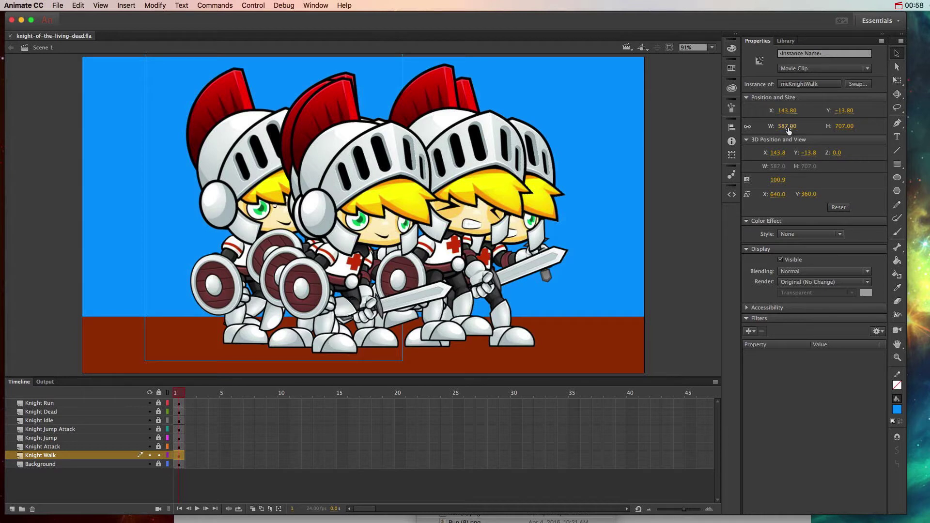
# Scale the mcKnightWalk instance proportionally to 256 px wide and place it on the ground at the stage's left edge, about X -16, Y 356
pyautogui.moveTo(787, 126); pyautogui.dragTo(606, 141)
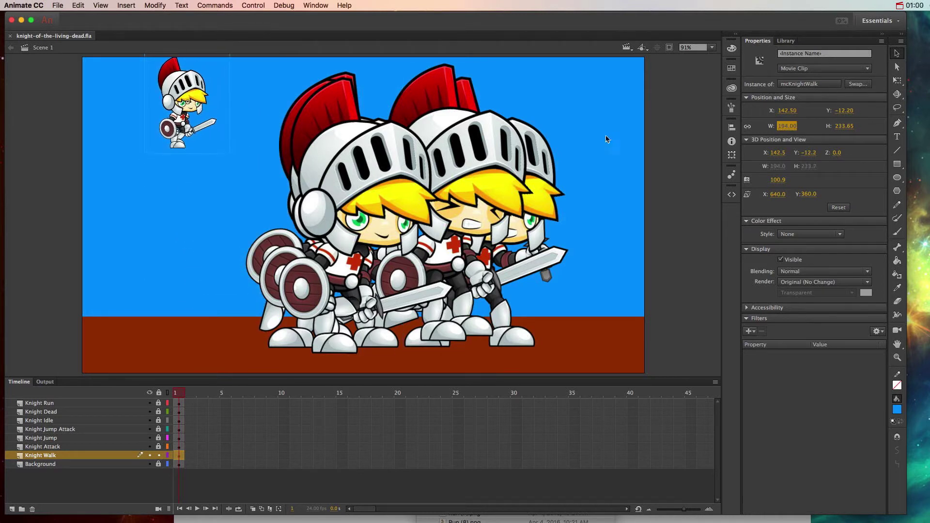
pyautogui.moveTo(184, 98); pyautogui.dragTo(113, 282)
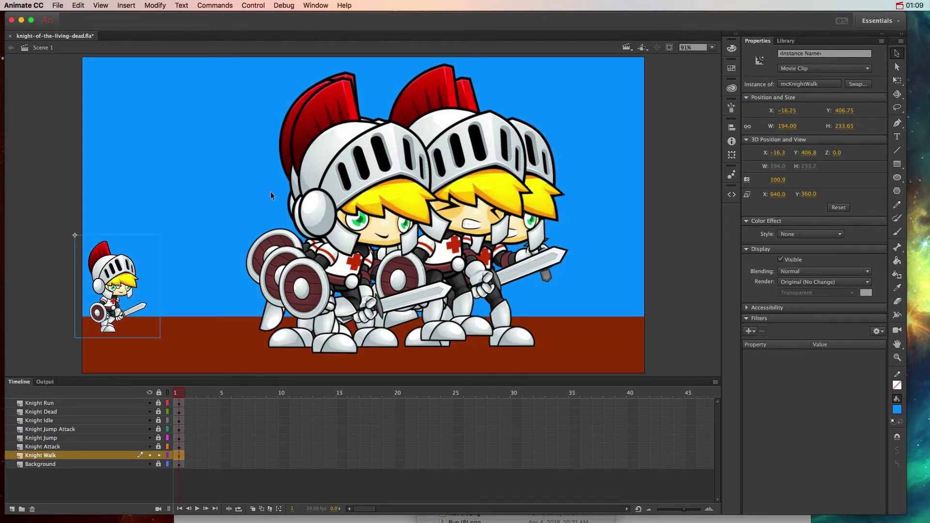
pyautogui.moveTo(787, 126); pyautogui.dragTo(822, 127)
pyautogui.moveTo(134, 317); pyautogui.dragTo(136, 294)
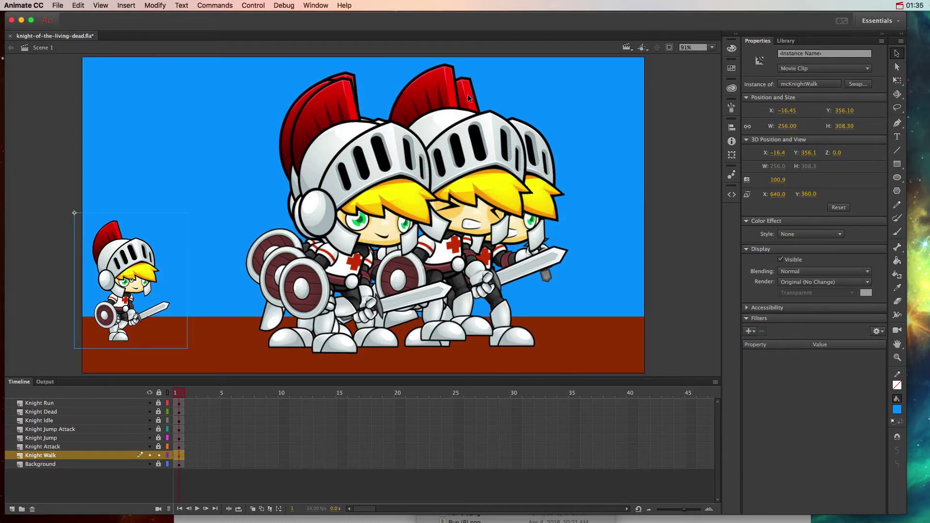
# Show the rulers and add two horizontal guides, one across the small knight's upper helmet and one at its chin
pyautogui.click(159, 6)
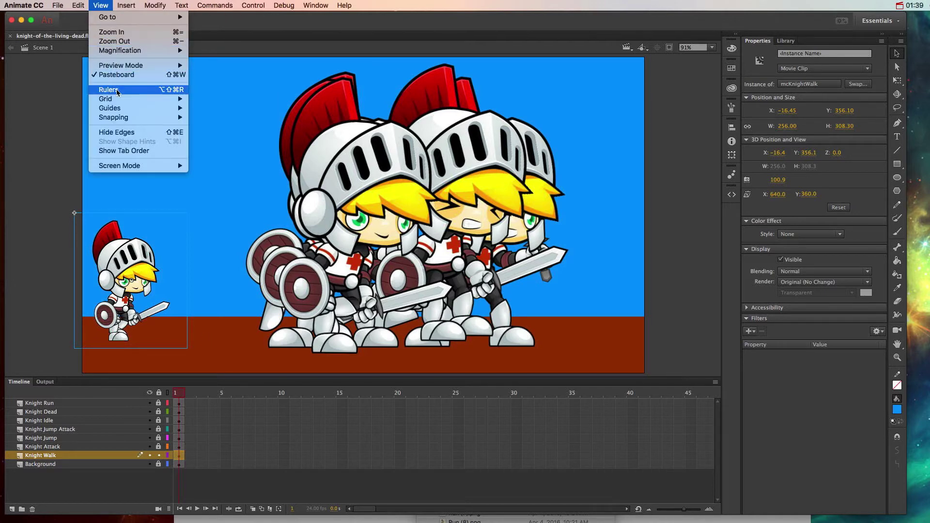
pyautogui.click(108, 90)
pyautogui.moveTo(112, 61); pyautogui.dragTo(119, 241)
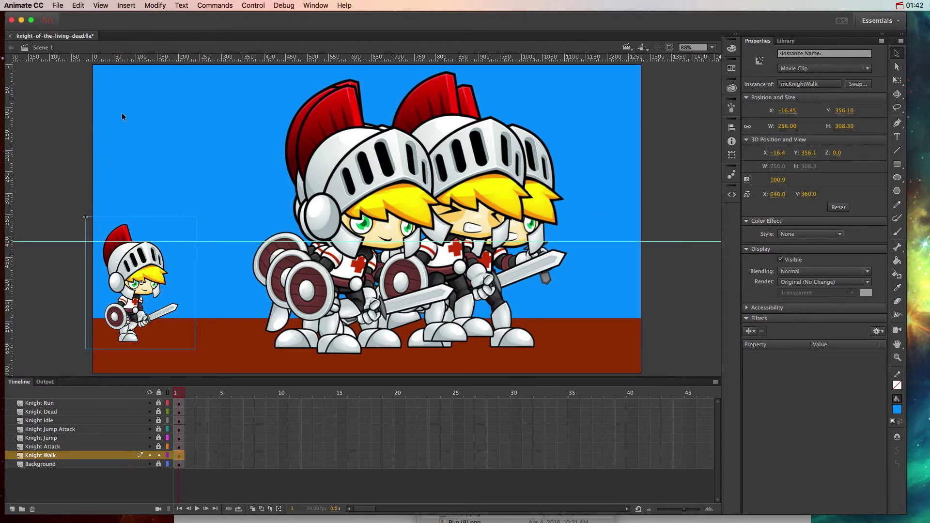
pyautogui.moveTo(130, 62); pyautogui.dragTo(137, 295)
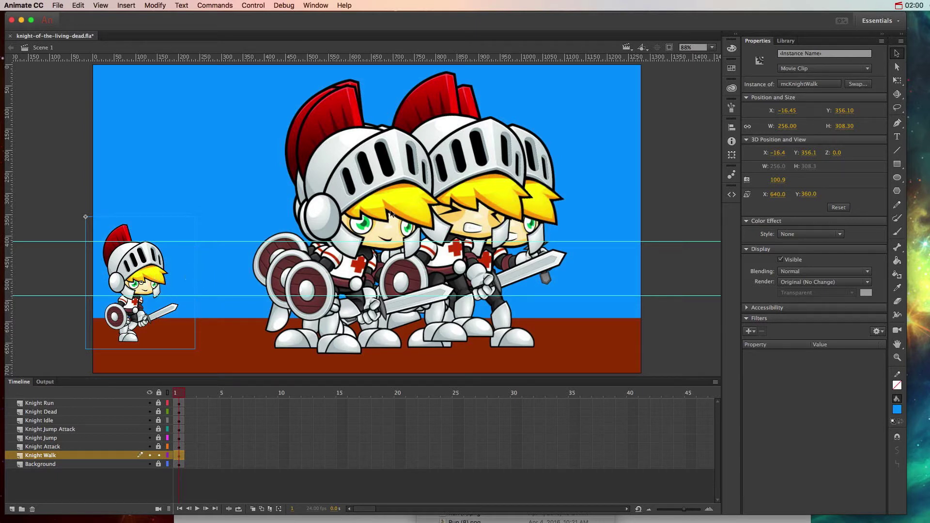
# Unlock all the knight layers from Knight Attack up to Knight Run, keeping the Background layer locked
pyautogui.moveTo(159, 447); pyautogui.dragTo(158, 403)
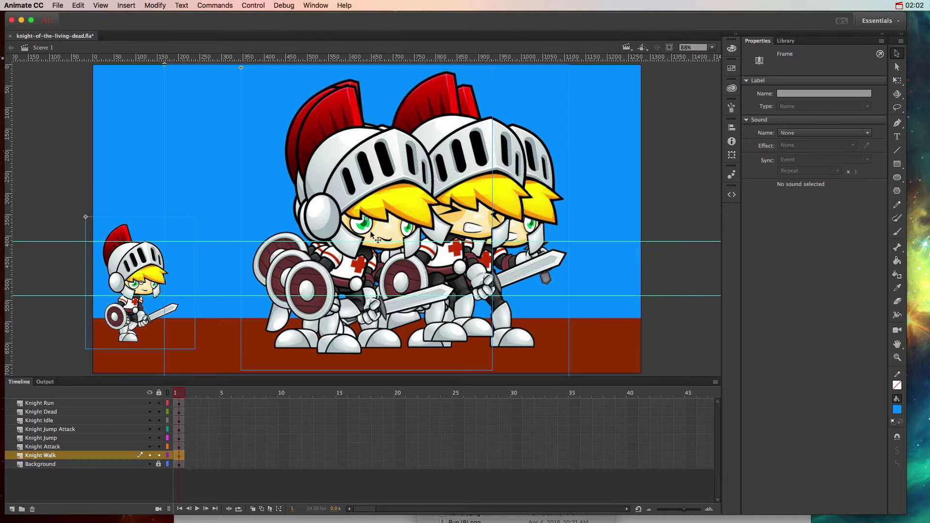
pyautogui.press('super+a')
pyautogui.click(647, 209)
# Scale the mcKnightRun instance proportionally to 257 px wide and align it beside the walking knight at about X 138, Y 353
pyautogui.click(399, 205)
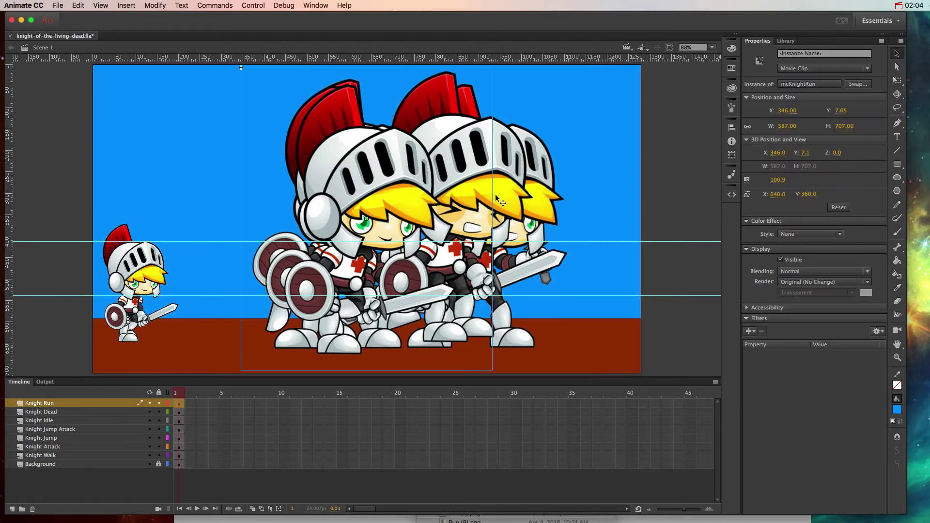
pyautogui.moveTo(781, 125); pyautogui.dragTo(679, 125)
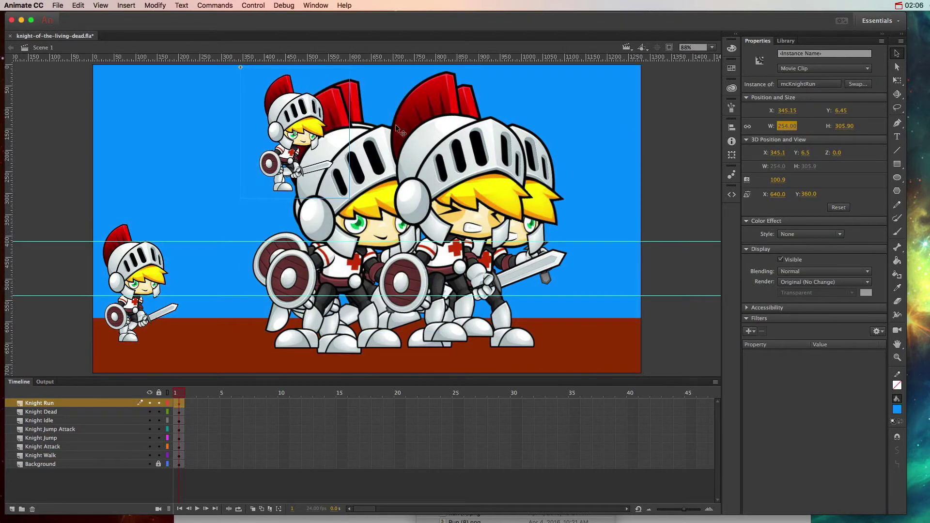
pyautogui.moveTo(310, 139); pyautogui.dragTo(217, 277)
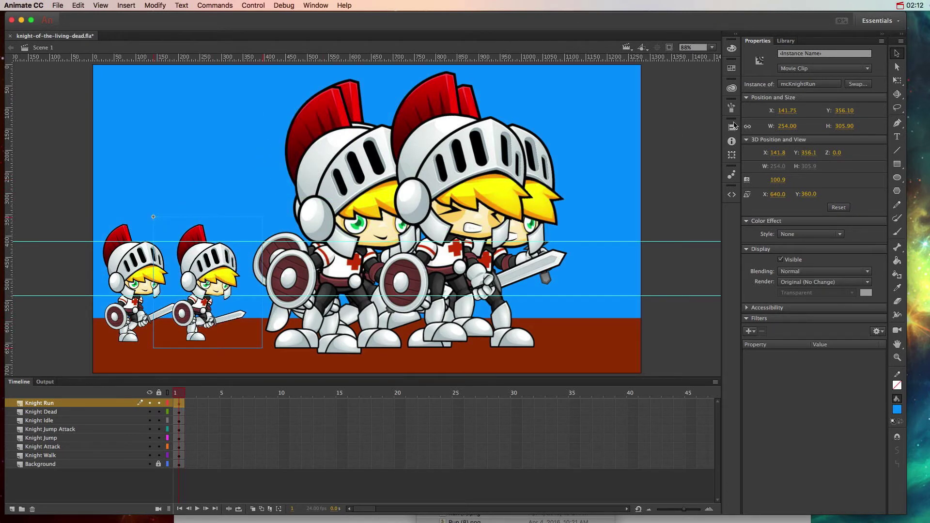
pyautogui.click(784, 126)
pyautogui.moveTo(785, 126); pyautogui.dragTo(787, 126)
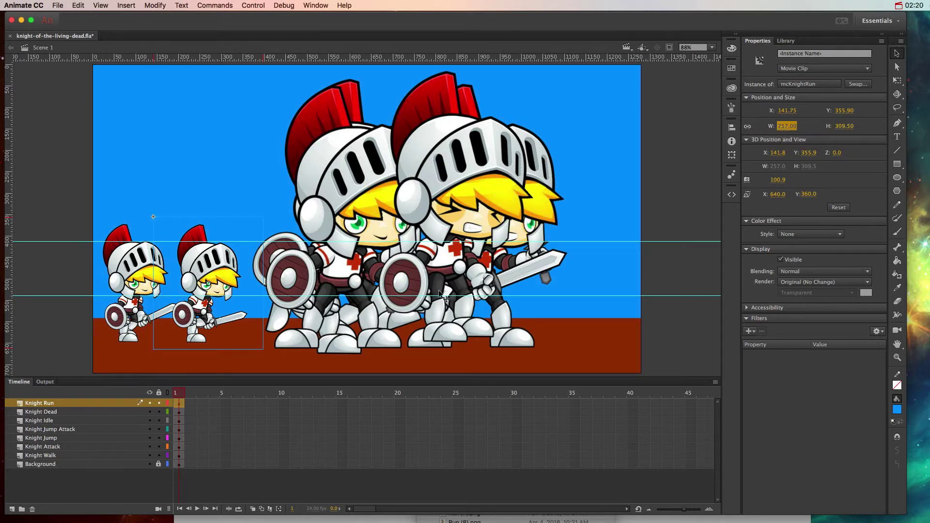
pyautogui.click(228, 286)
pyautogui.moveTo(227, 286); pyautogui.dragTo(231, 289)
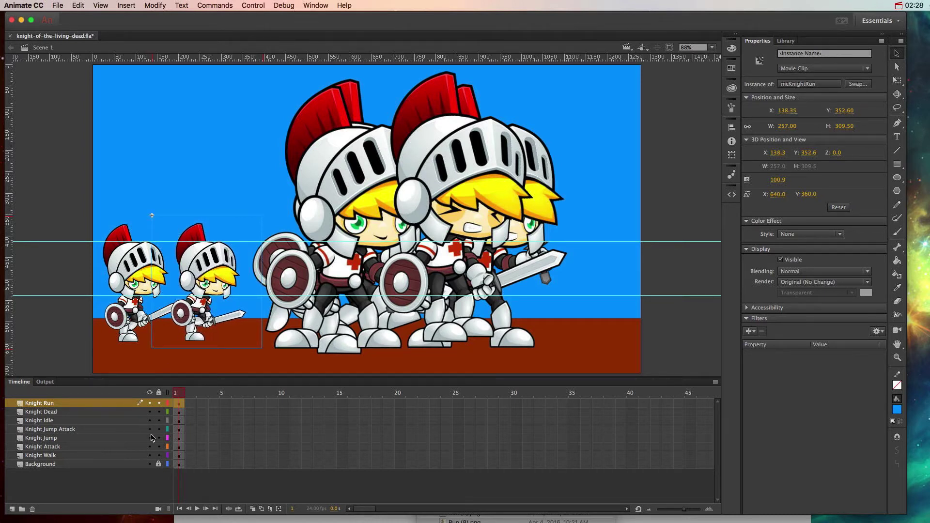
# Scale the mcKnightDead instance down proportionally to match the small knights, and align it with the guides as third in the row
pyautogui.click(41, 412)
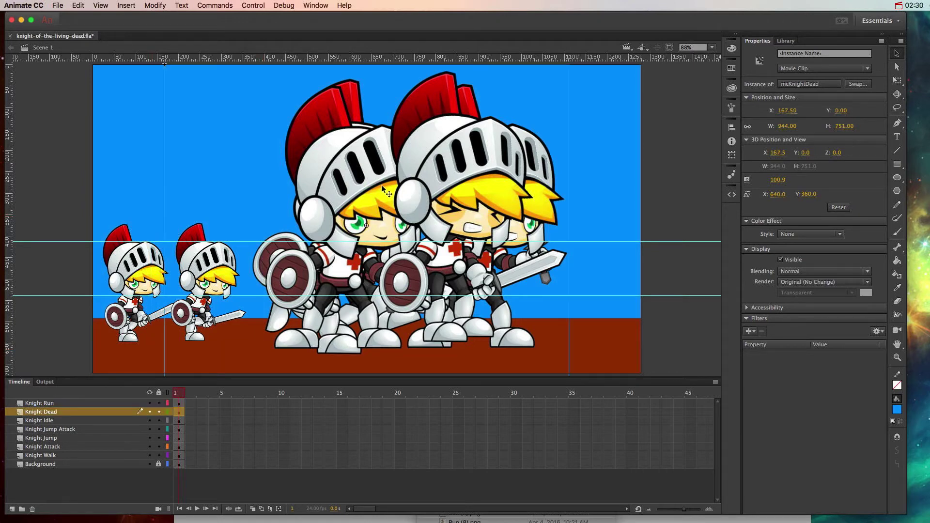
pyautogui.moveTo(787, 126); pyautogui.dragTo(543, 148)
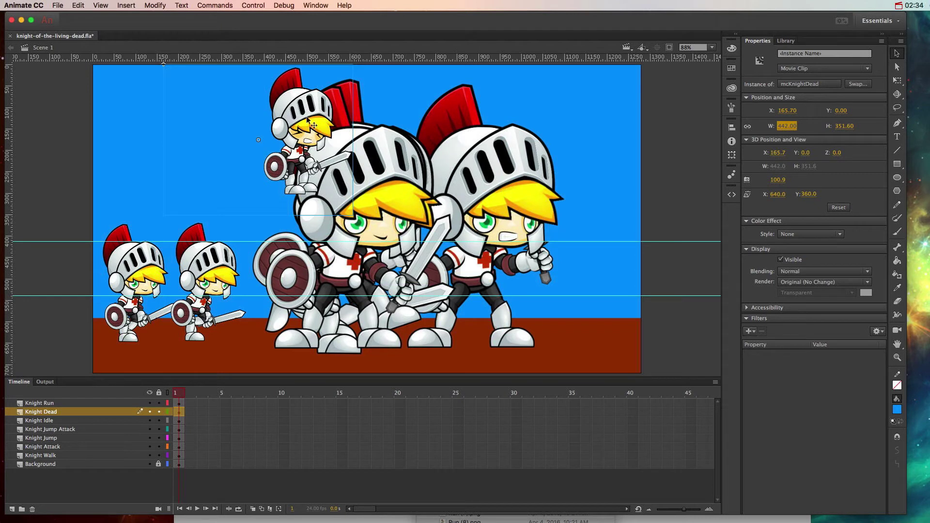
pyautogui.moveTo(307, 137); pyautogui.dragTo(275, 269)
pyautogui.moveTo(787, 127); pyautogui.dragTo(776, 127)
pyautogui.moveTo(284, 277); pyautogui.dragTo(283, 275)
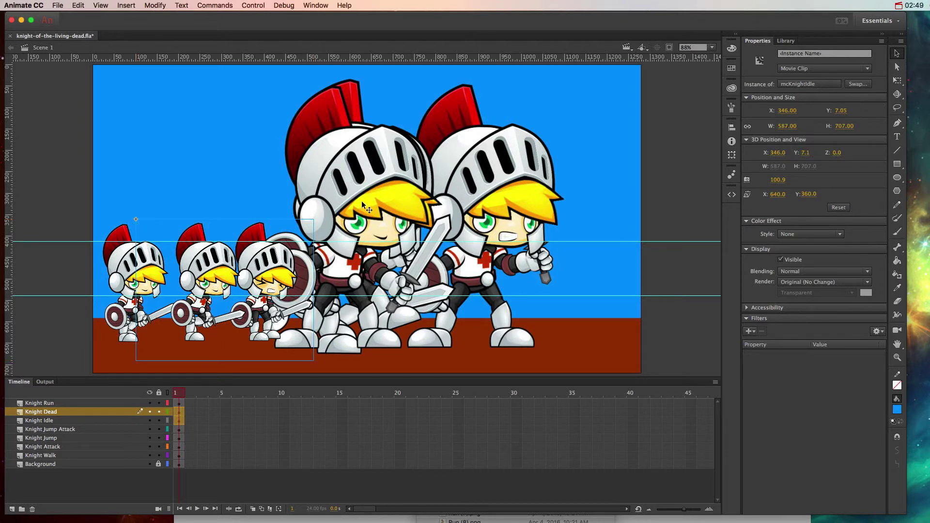
# Scale the mcKnightIdle instance proportionally to about 260 px wide and align it with the guides as fourth in the row
pyautogui.click(388, 201)
pyautogui.moveTo(388, 197); pyautogui.dragTo(488, 215)
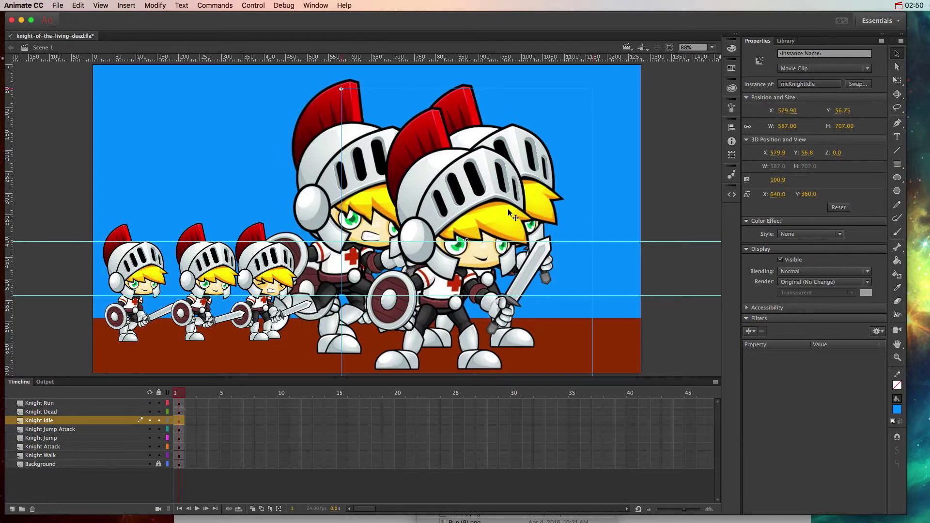
pyautogui.moveTo(789, 126); pyautogui.dragTo(375, 268)
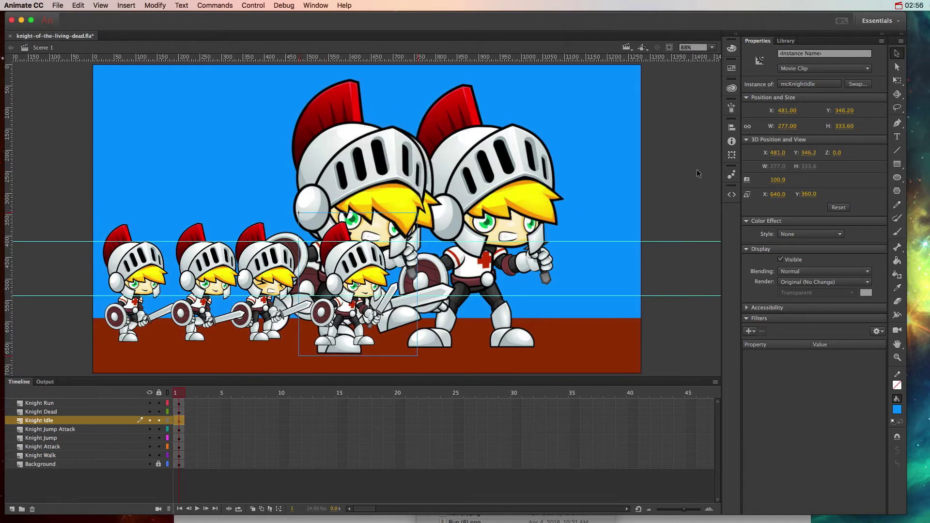
pyautogui.moveTo(783, 126); pyautogui.dragTo(490, 241)
pyautogui.moveTo(369, 273); pyautogui.dragTo(366, 274)
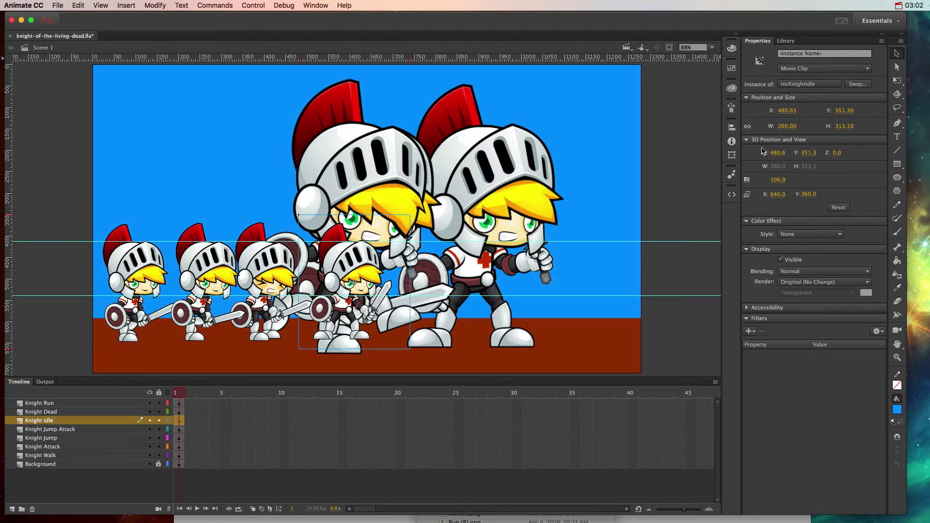
pyautogui.moveTo(785, 126); pyautogui.dragTo(788, 126)
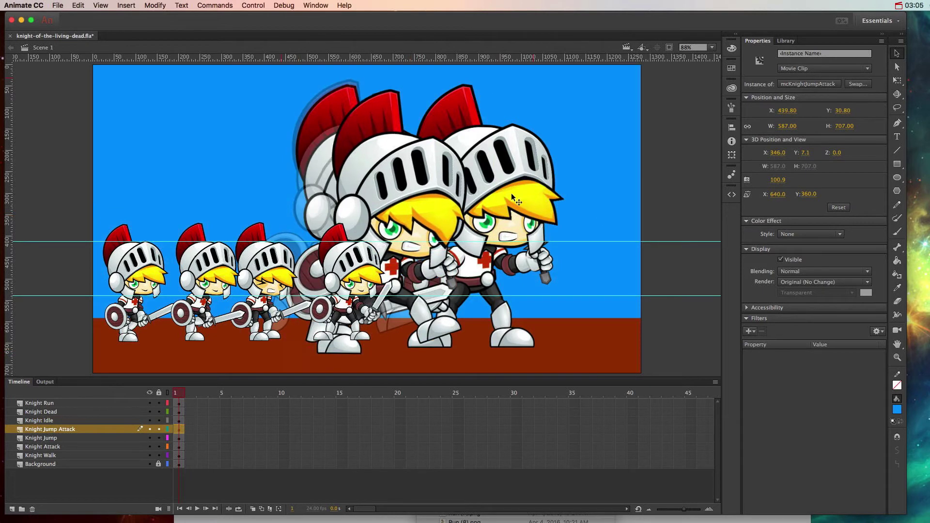
# Scale the mcKnightJumpAttack instance proportionally to about 273 px wide and align it with the guides, fifth in the row
pyautogui.moveTo(510, 192); pyautogui.dragTo(574, 207)
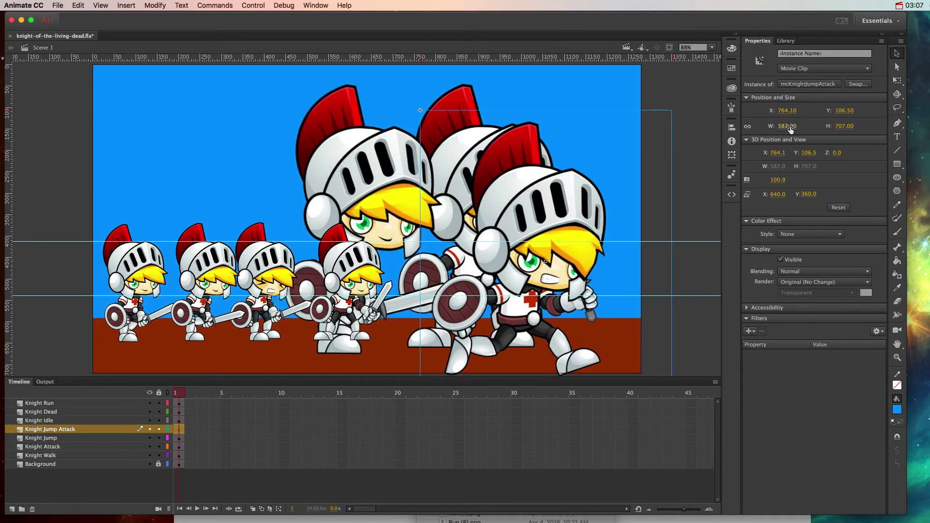
pyautogui.moveTo(787, 126); pyautogui.dragTo(676, 138)
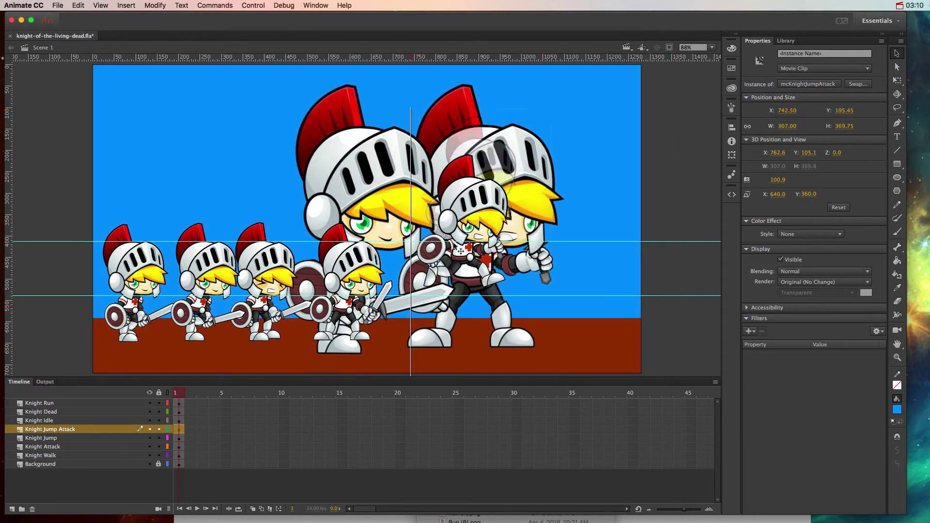
pyautogui.moveTo(481, 170); pyautogui.dragTo(423, 265)
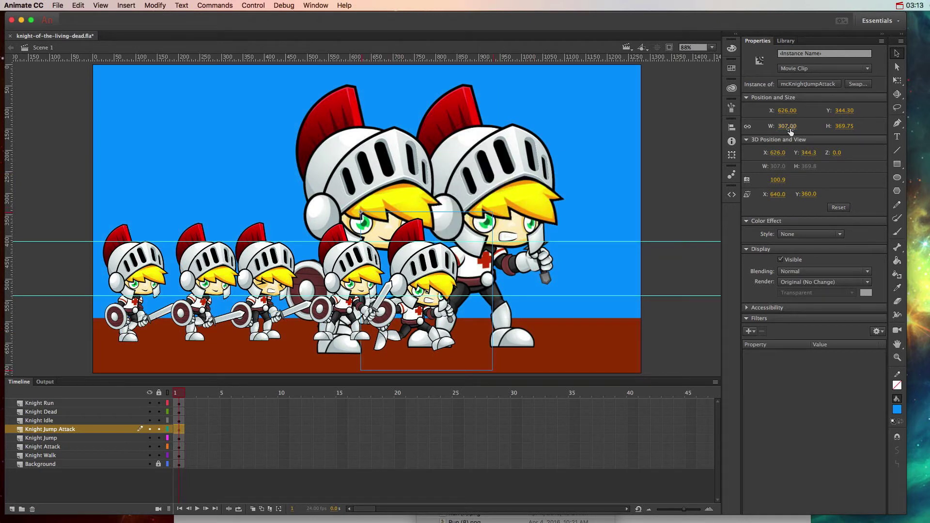
pyautogui.moveTo(788, 126); pyautogui.dragTo(652, 206)
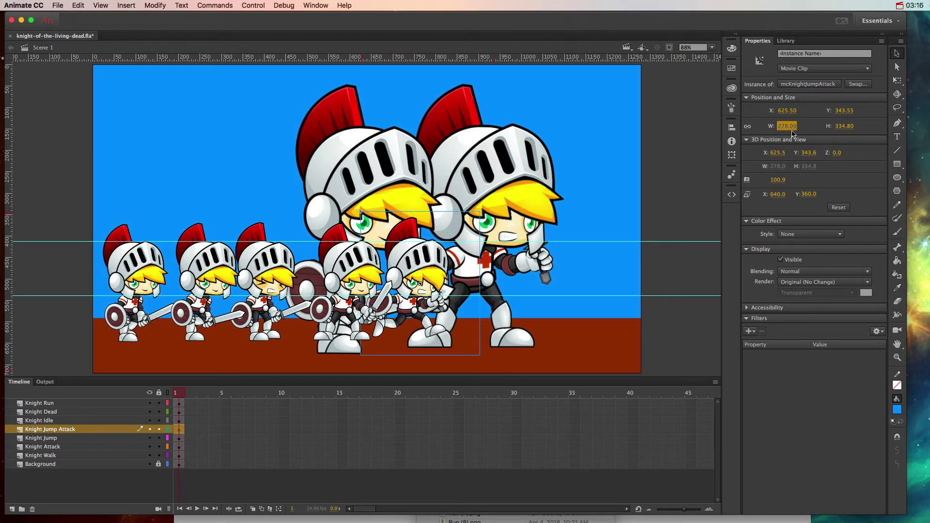
pyautogui.moveTo(791, 127); pyautogui.dragTo(680, 177)
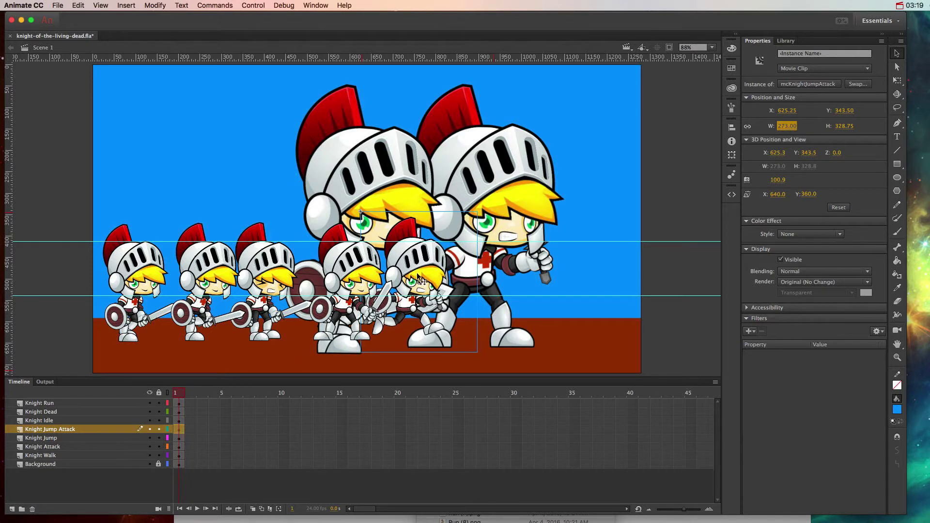
pyautogui.moveTo(417, 272); pyautogui.dragTo(432, 274)
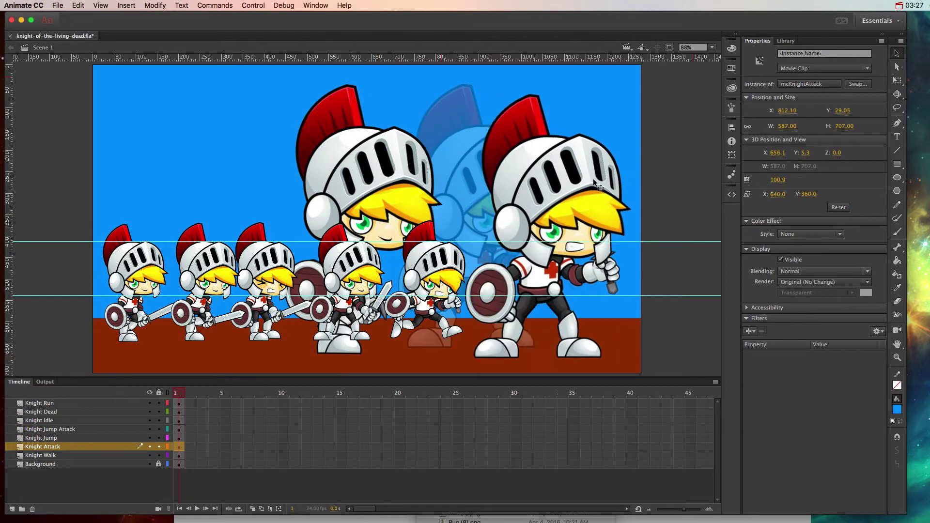
# Set the mcKnightAttack instance's width to 260 px proportionally and place it sixth in the row, at about X 838, Y 354
pyautogui.moveTo(593, 178); pyautogui.dragTo(615, 196)
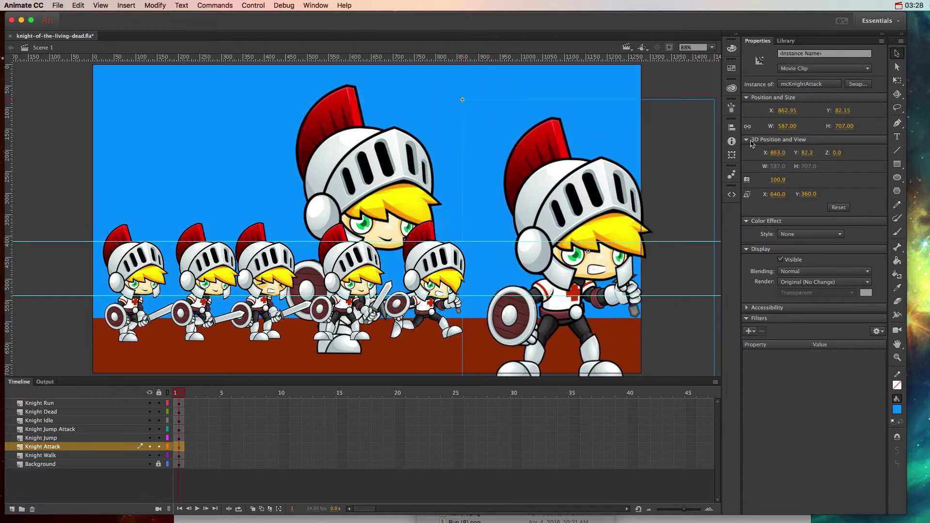
pyautogui.write('260')
pyautogui.press('Return')
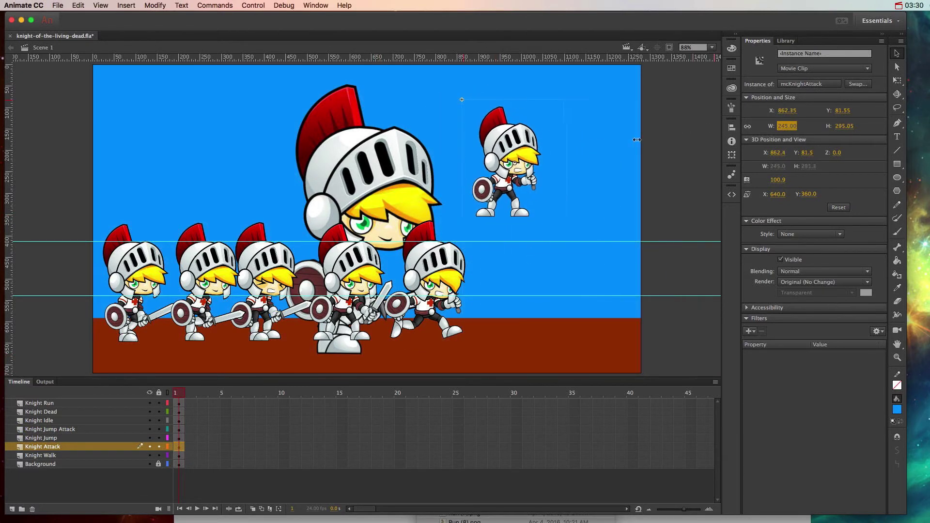
pyautogui.moveTo(509, 160); pyautogui.dragTo(520, 265)
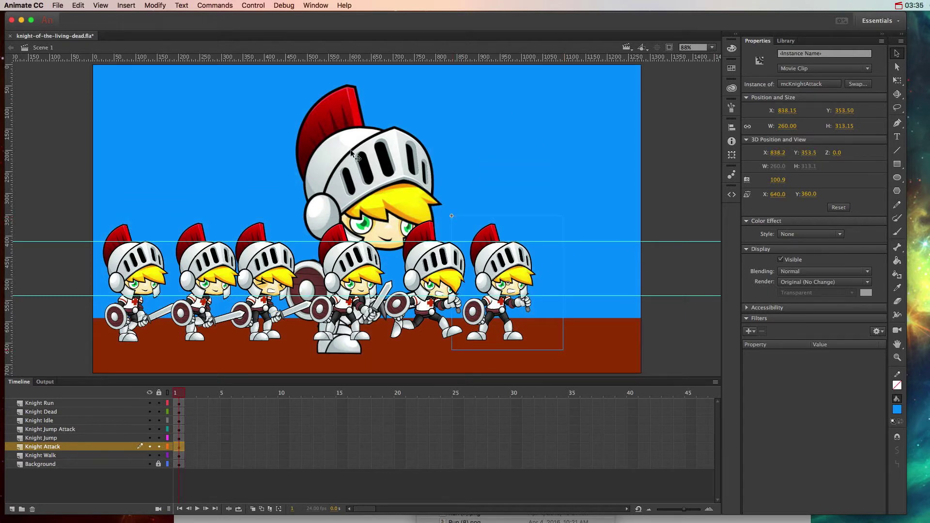
# Scale the mcKnightJump instance proportionally to 267 px wide and place it last in the row, at about X 993, Y 346
pyautogui.moveTo(363, 163); pyautogui.dragTo(642, 158)
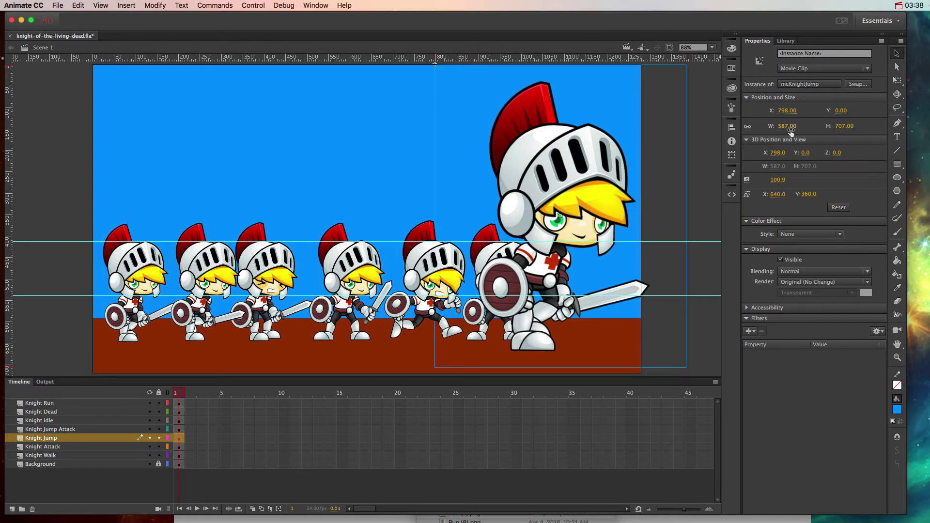
pyautogui.moveTo(790, 132); pyautogui.dragTo(736, 115)
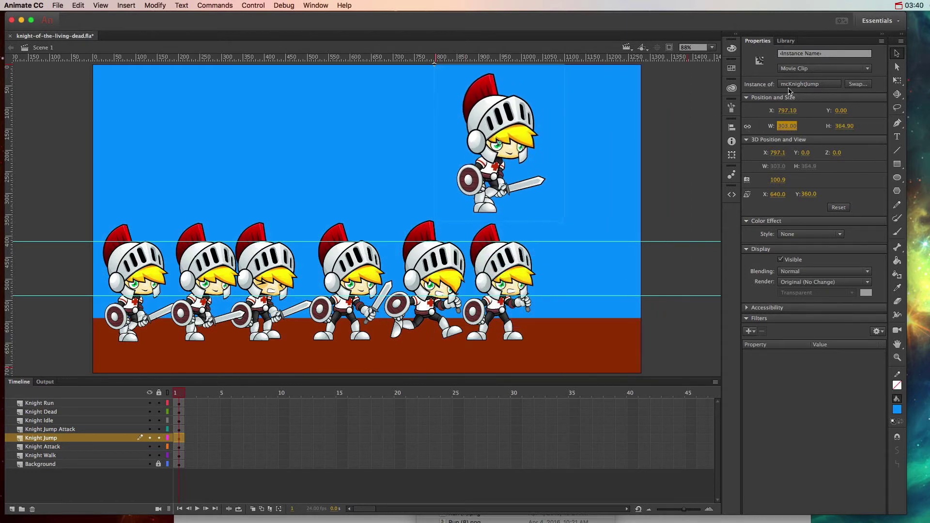
pyautogui.moveTo(502, 133); pyautogui.dragTo(575, 284)
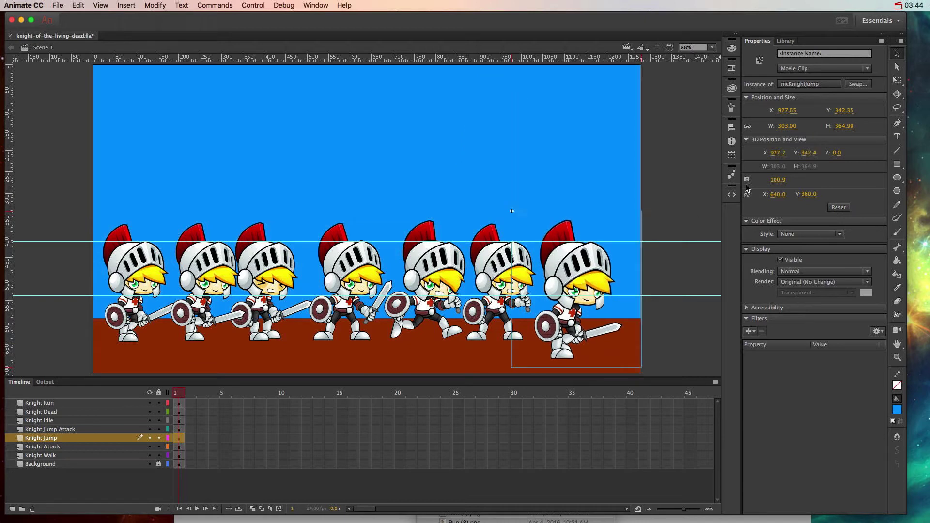
pyautogui.moveTo(793, 127); pyautogui.dragTo(778, 129)
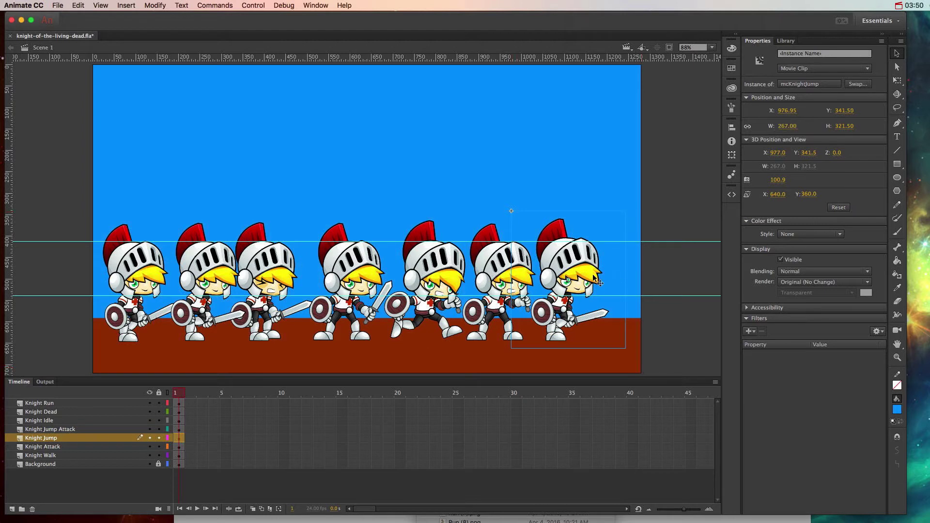
pyautogui.moveTo(592, 274); pyautogui.dragTo(597, 277)
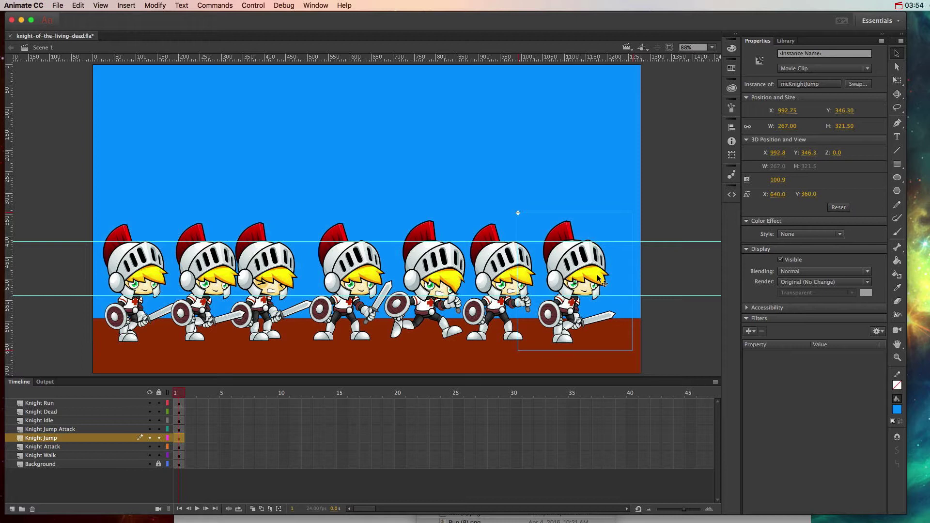
# Nudge the mcKnightJump instance down to Y 347.45 and test the movie to compare the seven knight animations
pyautogui.moveTo(600, 279); pyautogui.dragTo(600, 279)
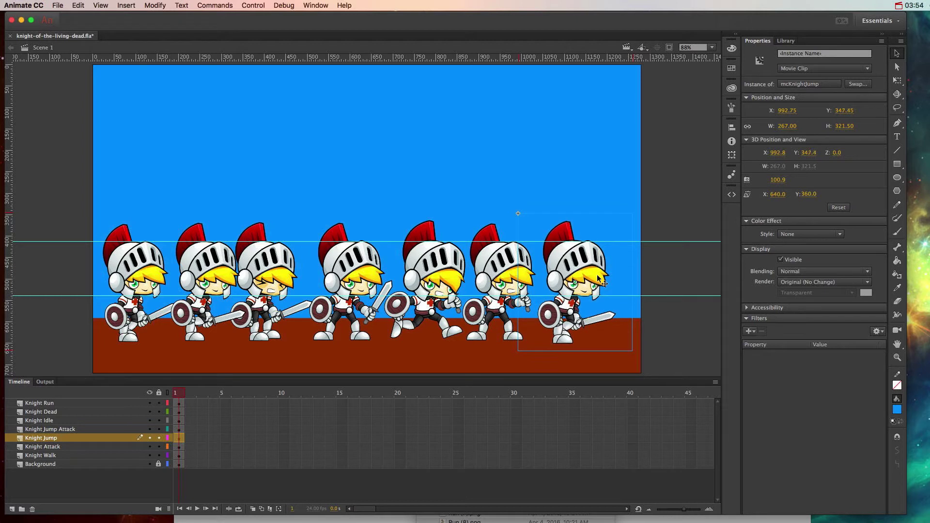
pyautogui.click(666, 313)
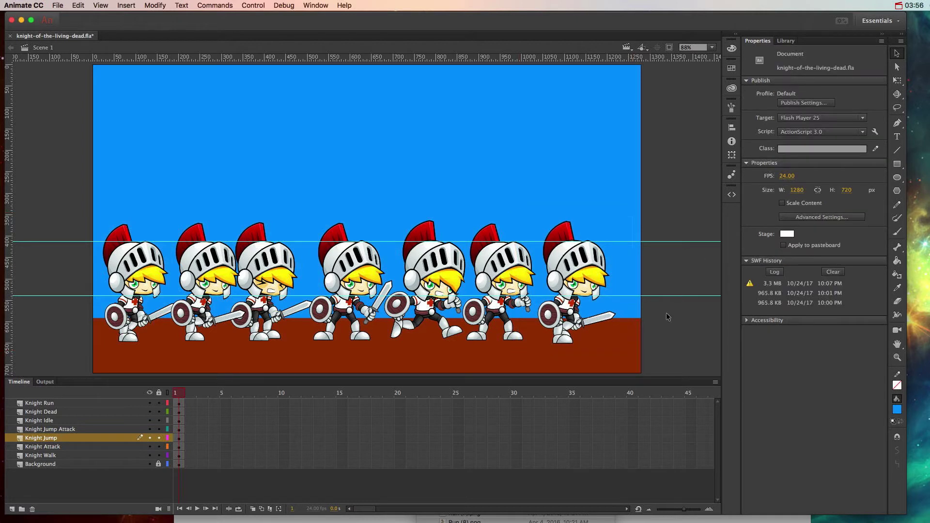
pyautogui.press('super+Return')
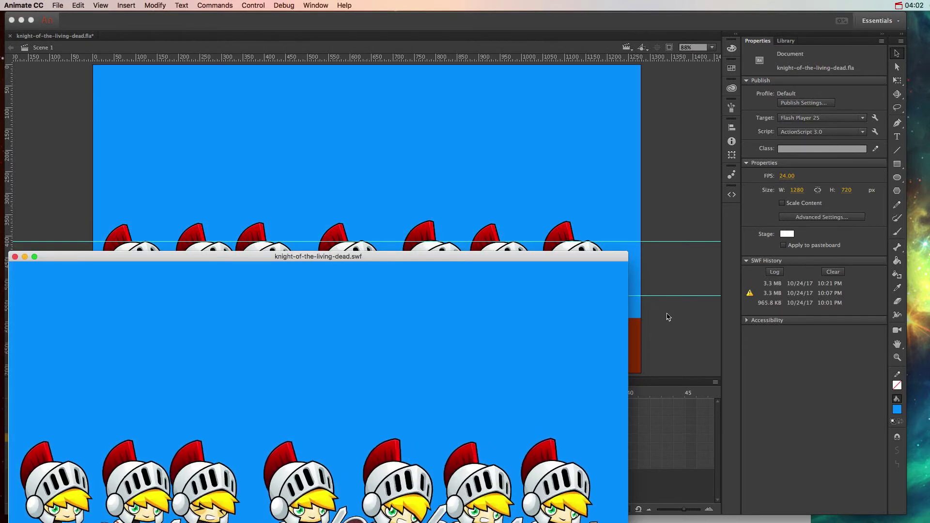
pyautogui.moveTo(395, 257); pyautogui.dragTo(475, 105)
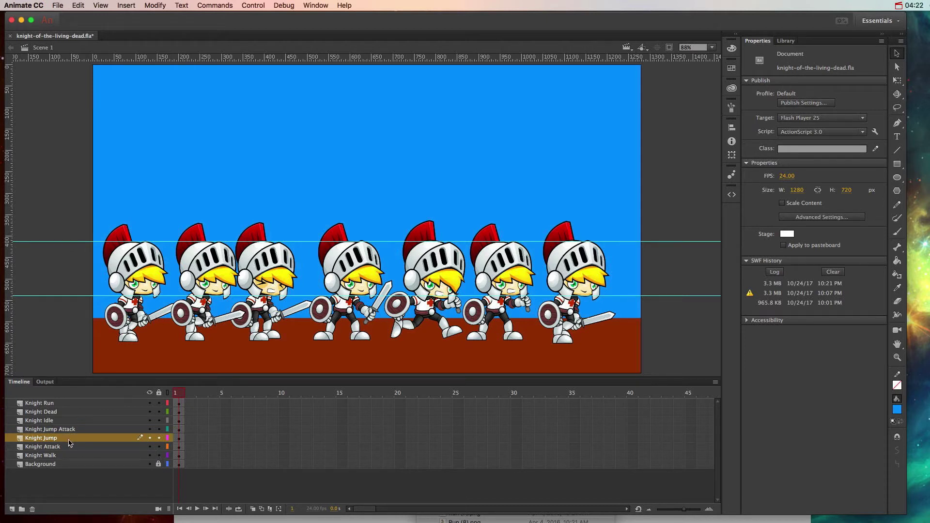
# Lock all the knight layers except Knight Jump
pyautogui.moveTo(161, 405); pyautogui.dragTo(161, 455)
pyautogui.click(151, 439)
pyautogui.click(150, 439)
pyautogui.click(160, 439)
# Examine frames 1 to 10 inside the mcKnightJump clip, finishing back in Scene 1
pyautogui.doubleClick(575, 281)
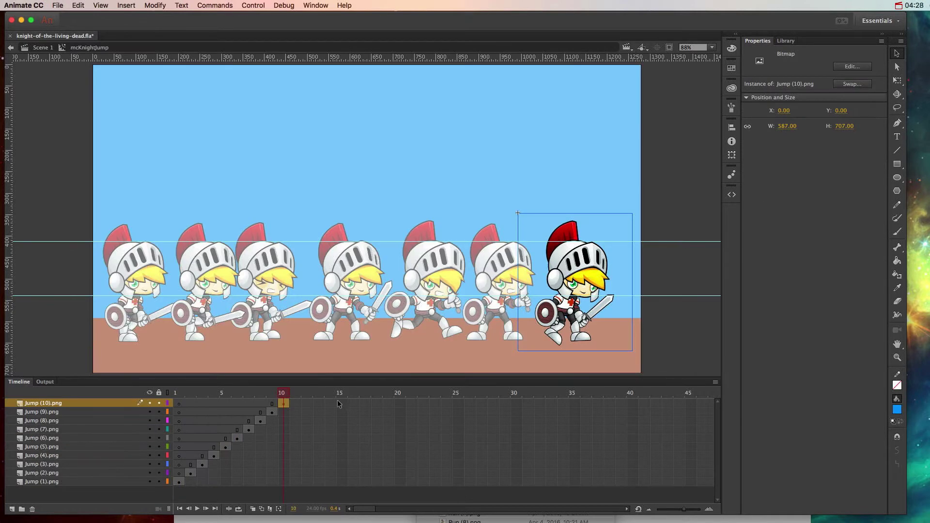
pyautogui.moveTo(290, 398); pyautogui.dragTo(155, 399)
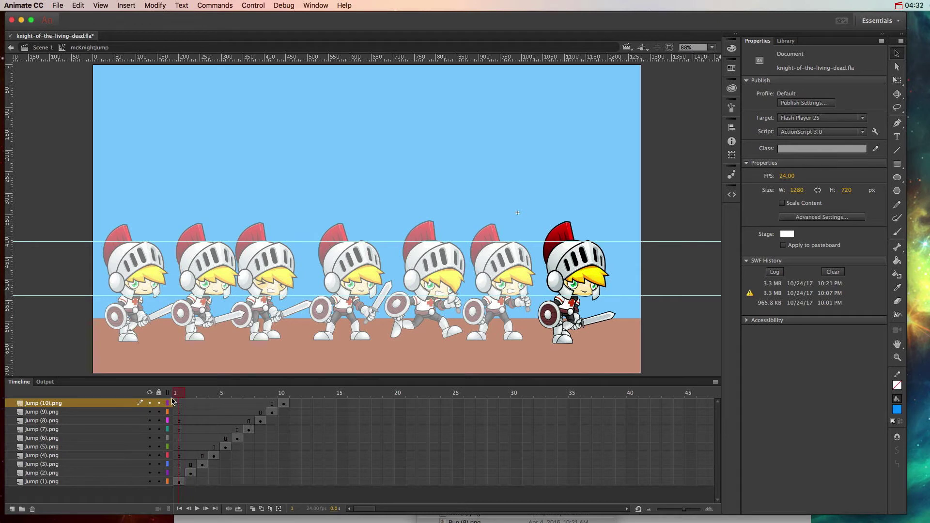
pyautogui.click(189, 403)
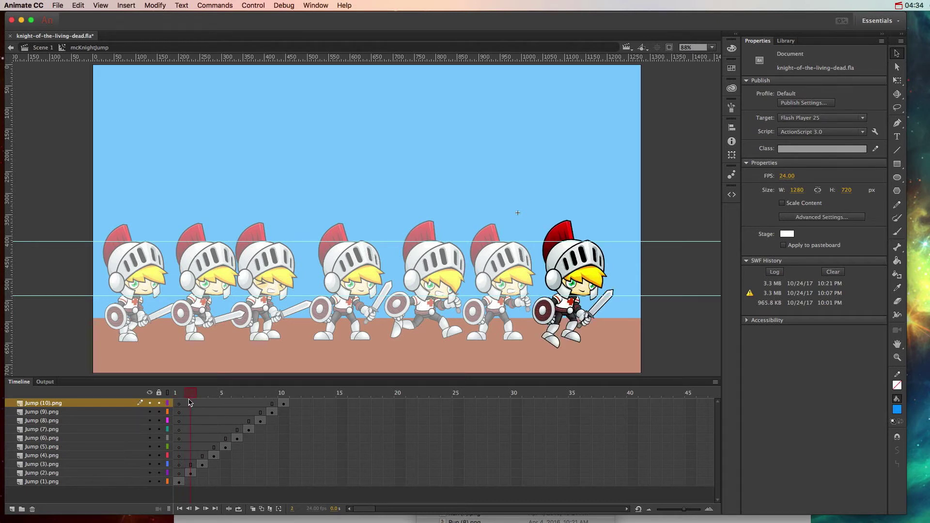
pyautogui.click(199, 403)
pyautogui.moveTo(208, 404); pyautogui.dragTo(286, 411)
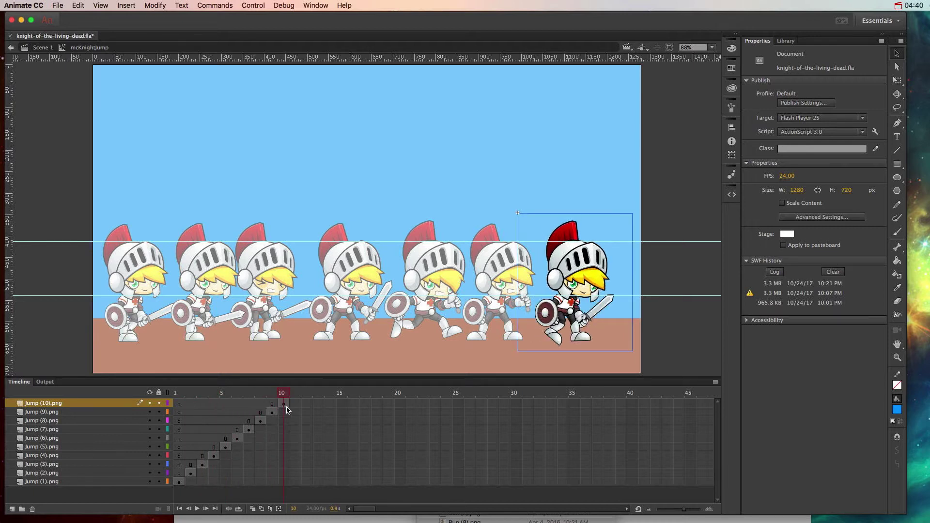
pyautogui.click(39, 47)
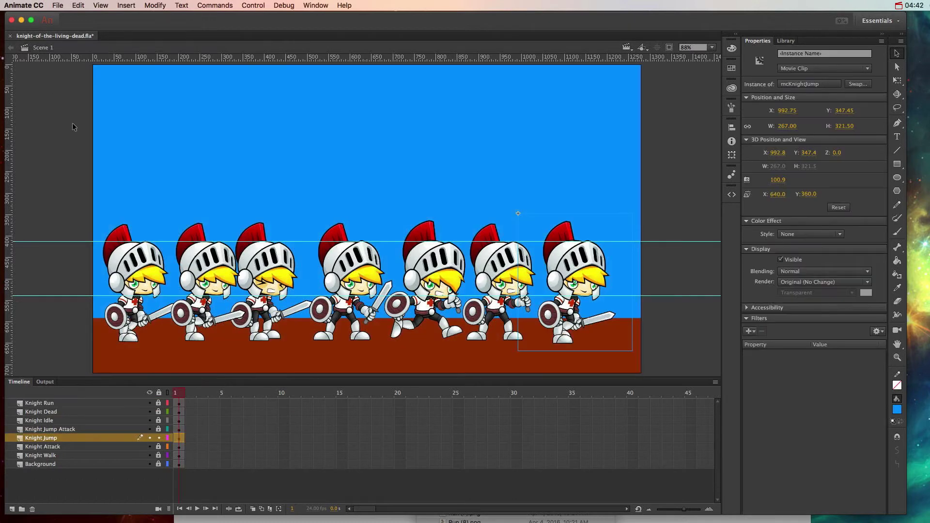
# With only the Knight Jump Attack layer unlocked, examine the frames inside mcKnightJumpAttack, finishing back in Scene 1
pyautogui.click(159, 438)
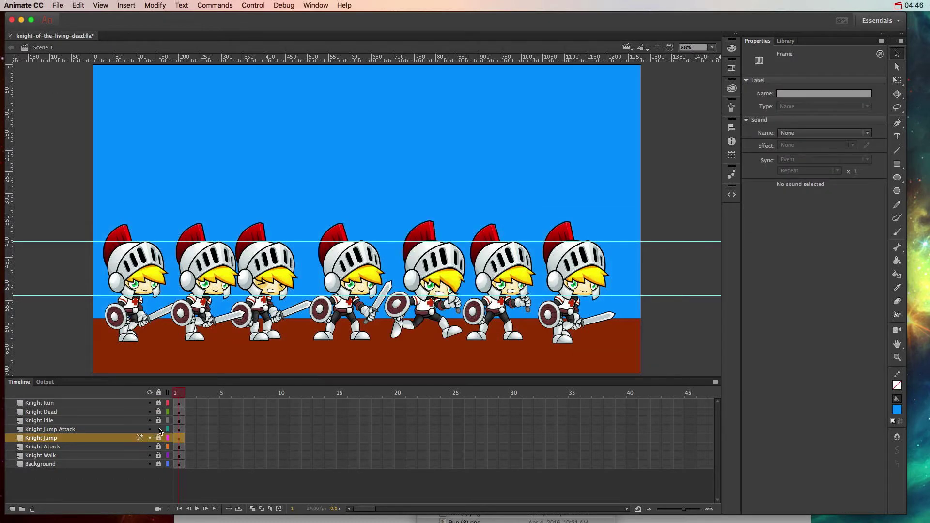
pyautogui.doubleClick(441, 261)
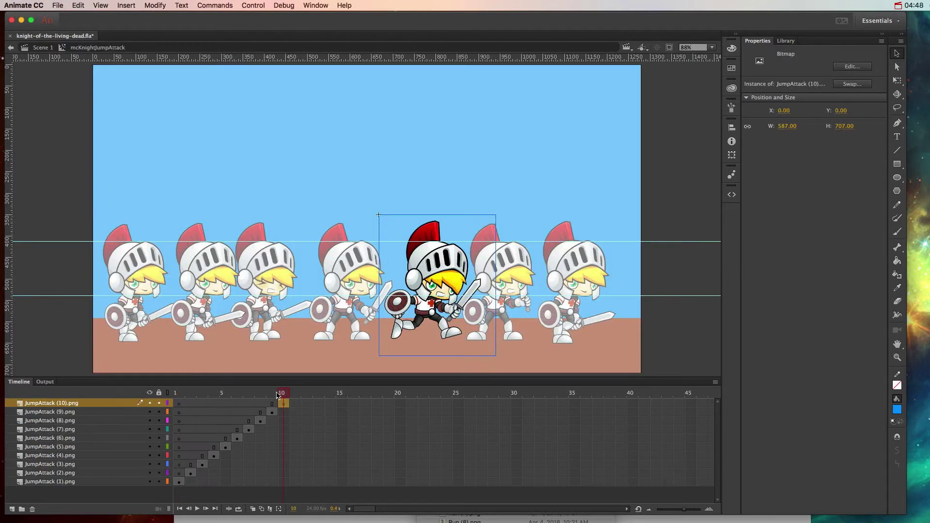
pyautogui.moveTo(186, 397); pyautogui.dragTo(284, 394)
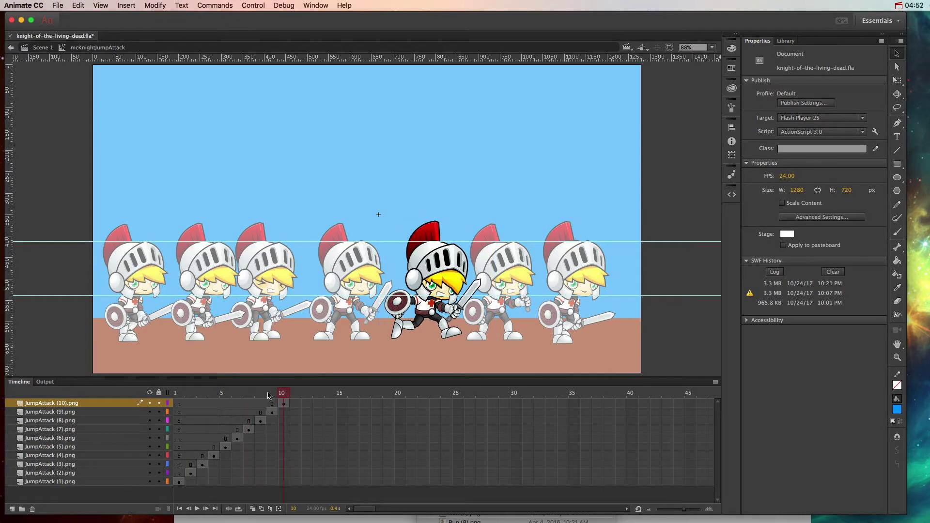
pyautogui.click(44, 49)
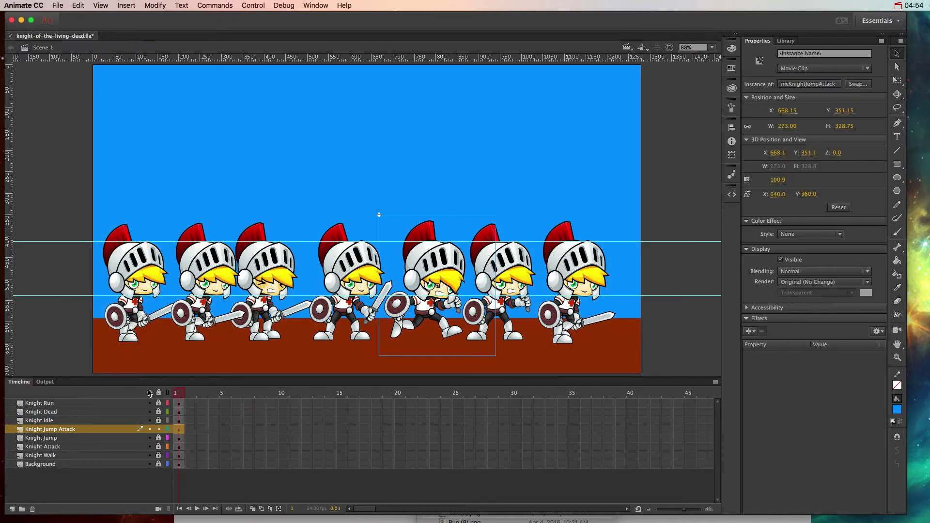
# Lock the Knight Jump Attack layer, leave Knight Idle as the editable layer, and test the movie to check the animation speeds
pyautogui.click(159, 430)
pyautogui.click(117, 421)
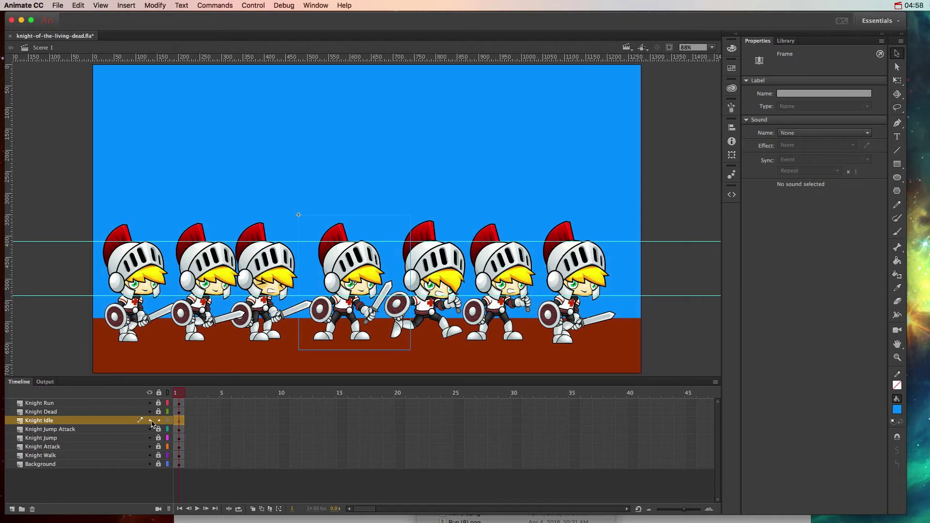
pyautogui.press('super+Return')
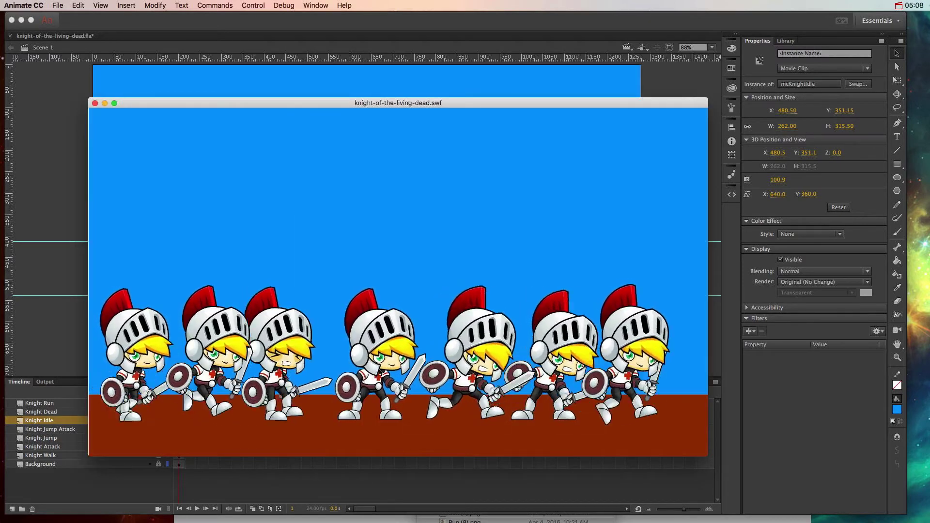
pyautogui.click(95, 103)
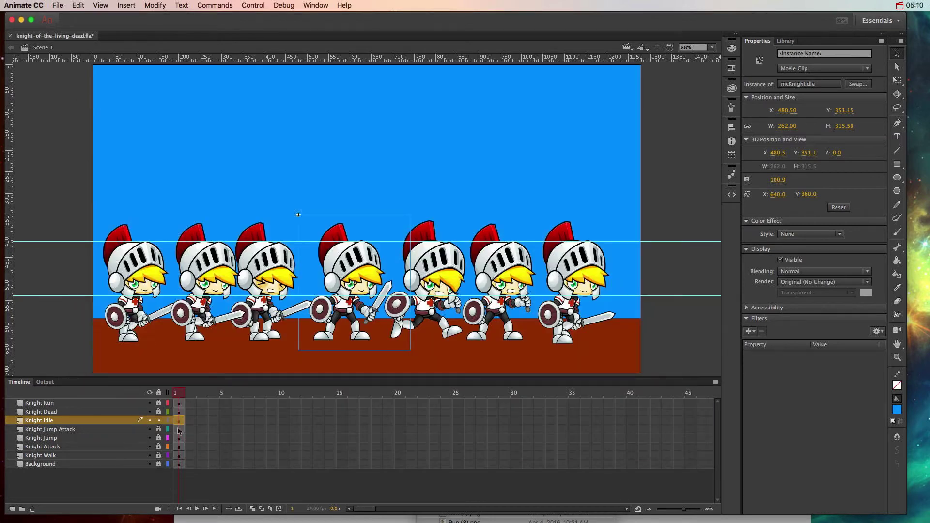
# Inside mcKnightIdle, move the image keyframes of layers Idle (2) to Idle (10) to every second frame, from frame 3 to frame 19
pyautogui.doubleClick(359, 289)
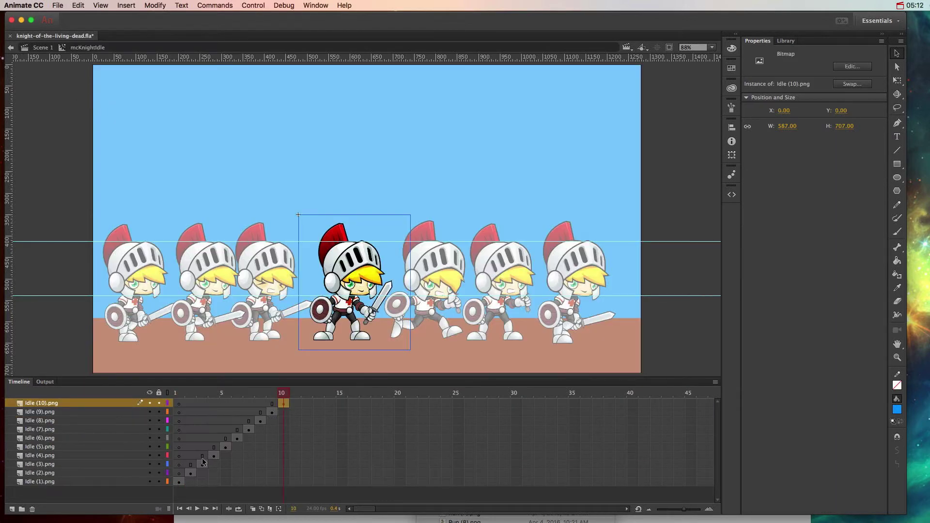
pyautogui.click(192, 474)
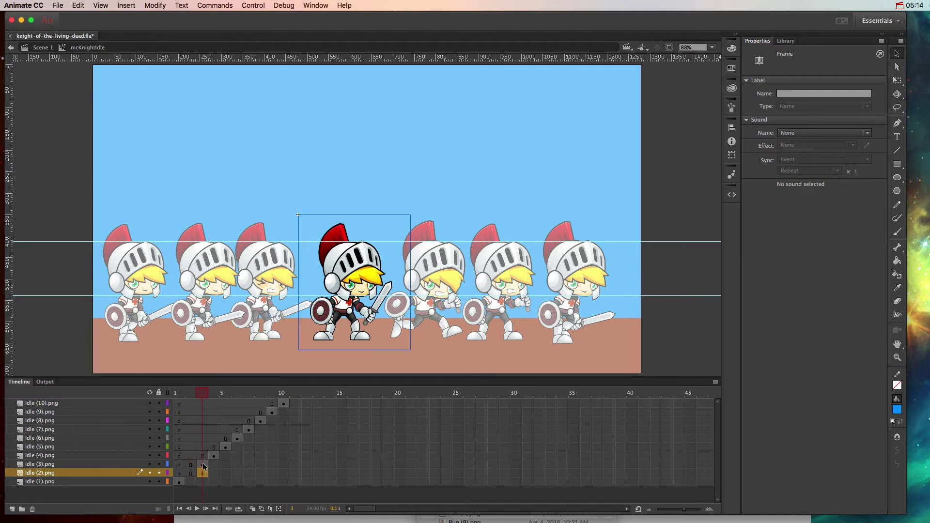
pyautogui.click(202, 464)
pyautogui.moveTo(220, 461); pyautogui.dragTo(365, 413)
pyautogui.click(249, 430)
pyautogui.click(260, 419)
pyautogui.click(270, 410)
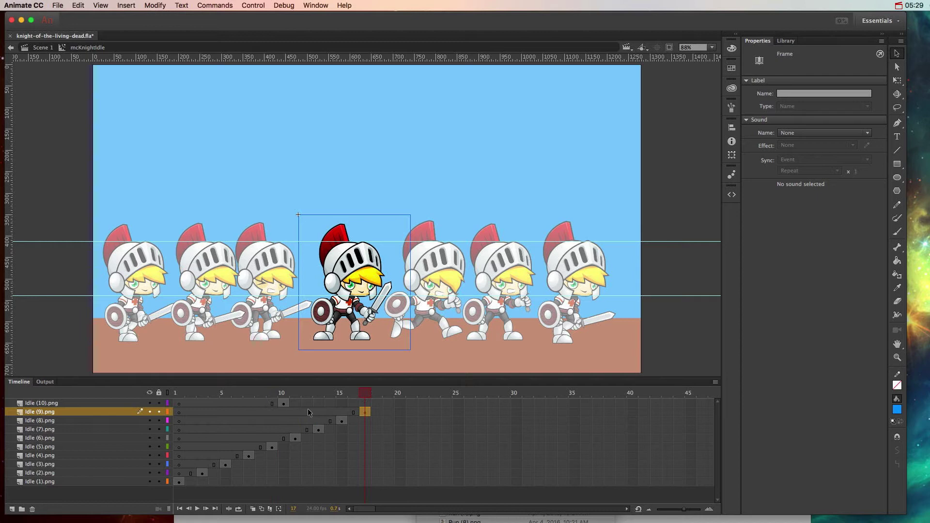
pyautogui.click(283, 404)
pyautogui.moveTo(282, 404); pyautogui.dragTo(393, 403)
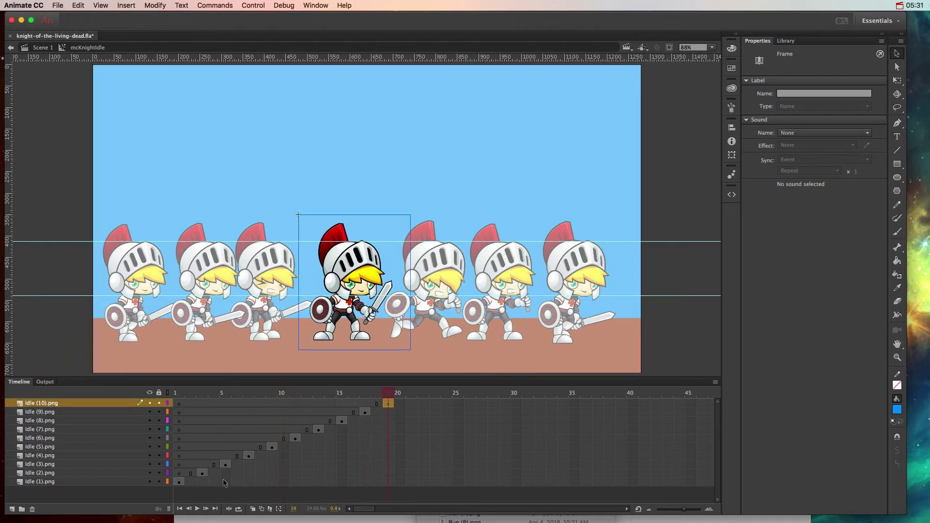
# Extend the image on each layer from Idle (1) to Idle (10) by one frame so the idle animation runs to frame 20
pyautogui.click(192, 482)
pyautogui.press('F5')
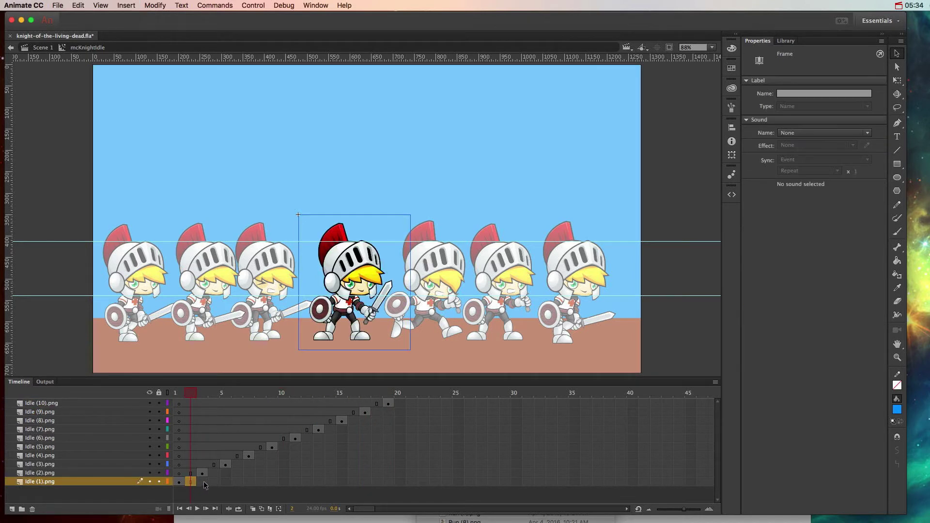
pyautogui.click(214, 473)
pyautogui.press('F5')
pyautogui.click(237, 465)
pyautogui.press('F5')
pyautogui.click(261, 456)
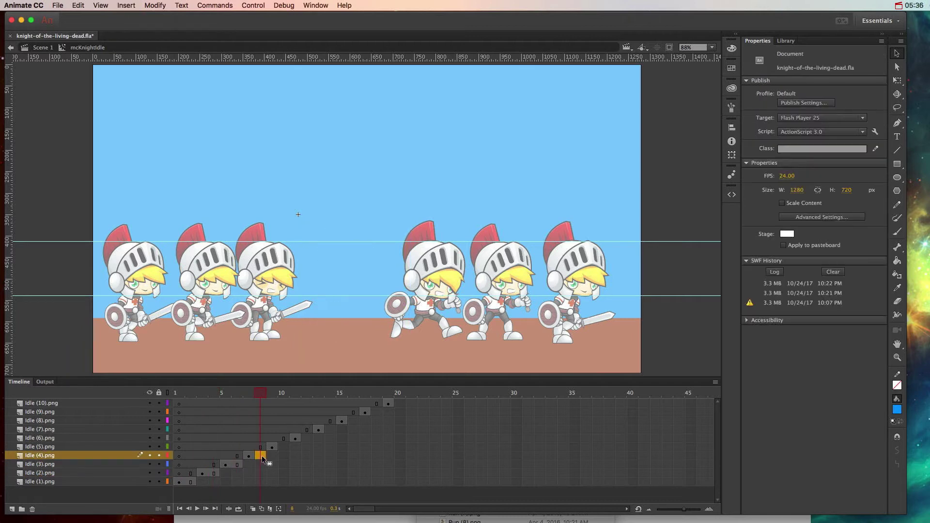
pyautogui.press('F5')
pyautogui.click(283, 447)
pyautogui.press('F5')
pyautogui.click(307, 438)
pyautogui.press('F5')
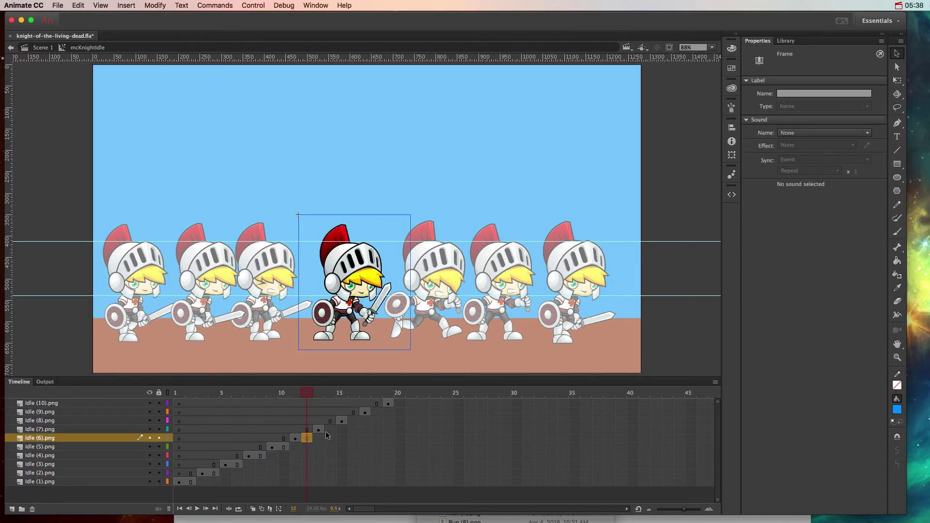
pyautogui.click(330, 430)
pyautogui.press('F5')
pyautogui.click(355, 421)
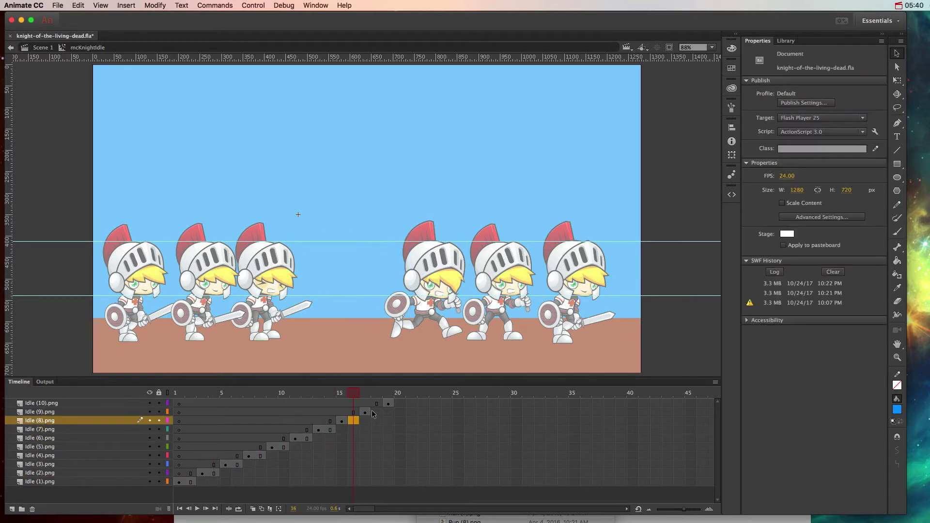
pyautogui.press('F5')
pyautogui.click(377, 412)
pyautogui.press('F5')
pyautogui.click(400, 403)
pyautogui.press('F5')
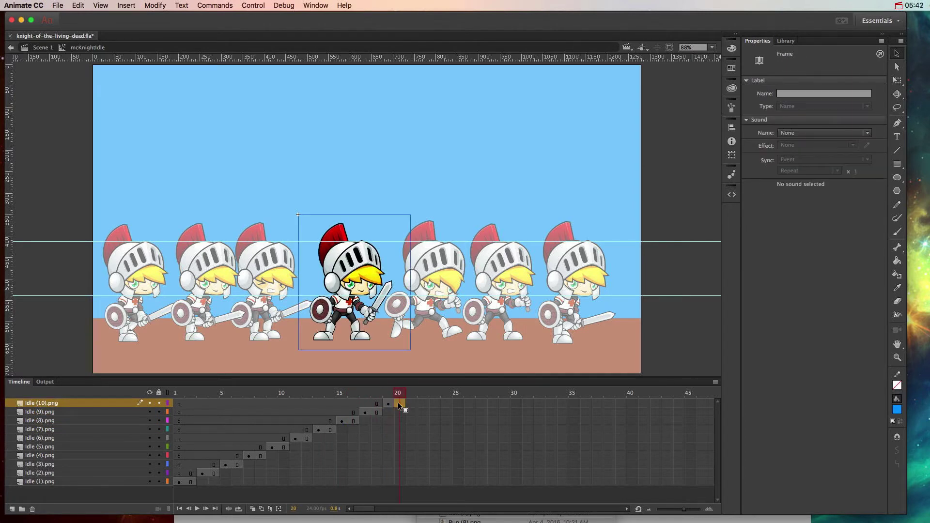
# Return to Scene 1 and test the movie to check the slowed idle animation
pyautogui.click(46, 48)
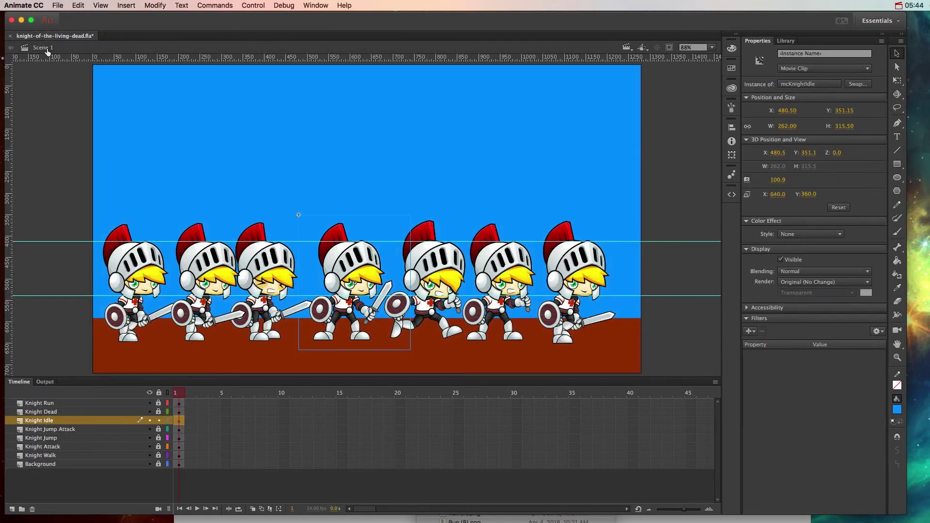
pyautogui.press('super+Return')
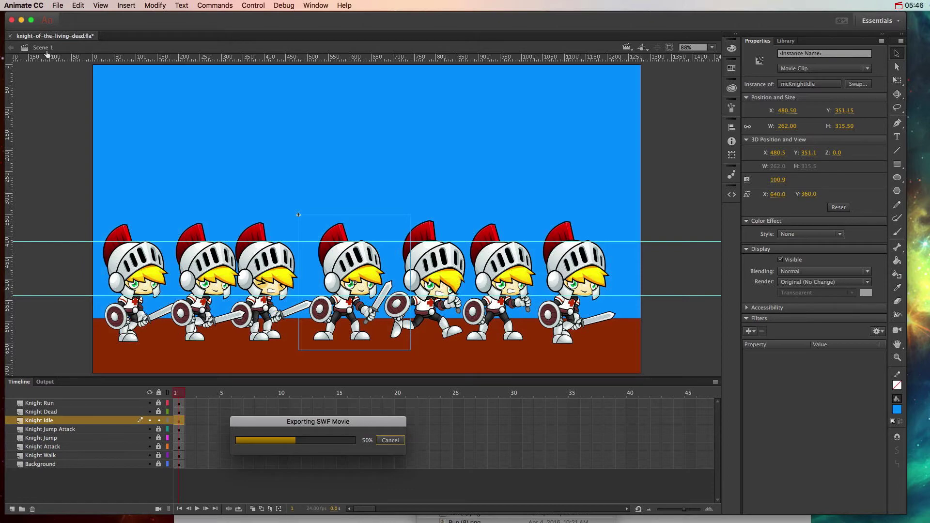
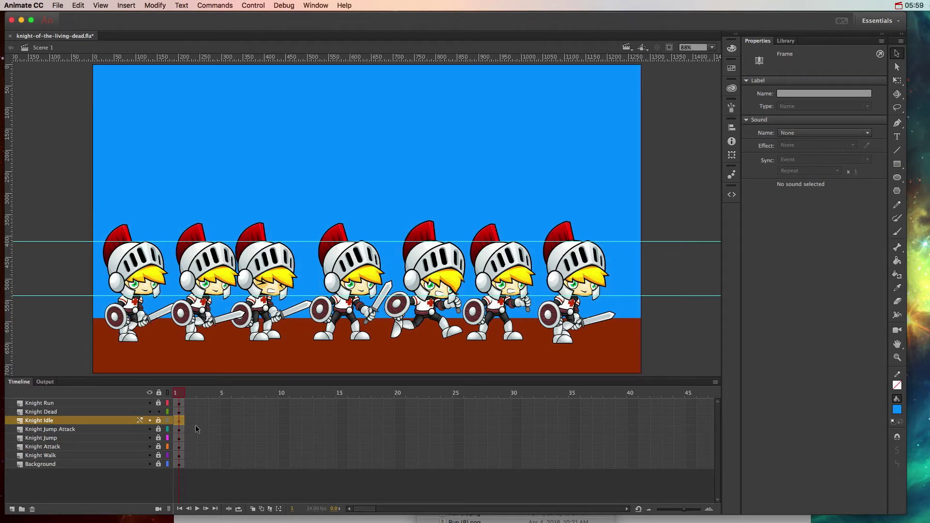
# Unlock all the knight layers and shift the four rightmost knights right together so the group starts at X 543.75
pyautogui.moveTo(159, 421); pyautogui.dragTo(160, 455)
pyautogui.click(159, 403)
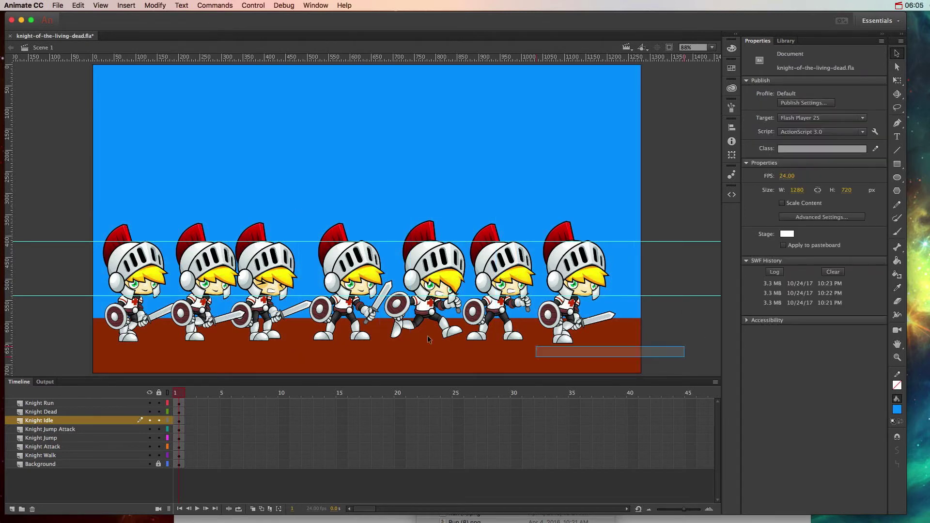
pyautogui.moveTo(427, 340); pyautogui.dragTo(312, 308)
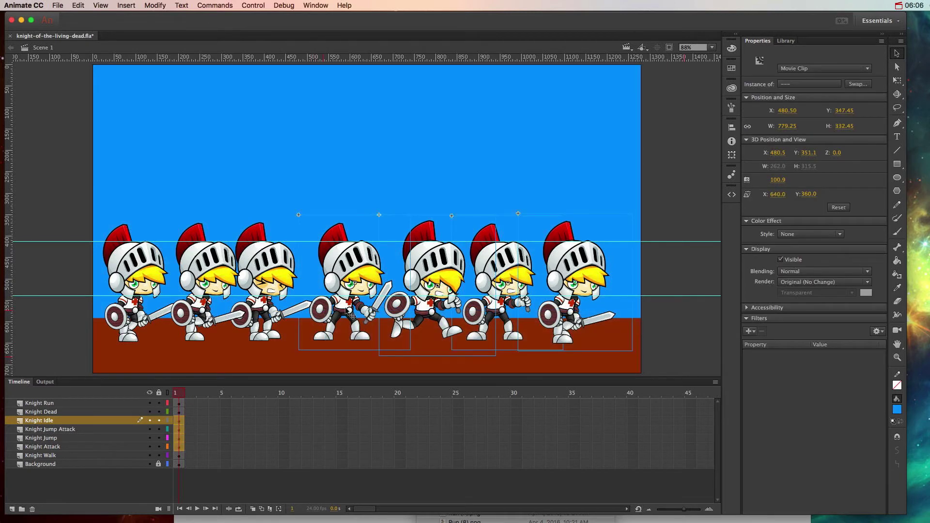
pyautogui.moveTo(352, 315); pyautogui.dragTo(379, 316)
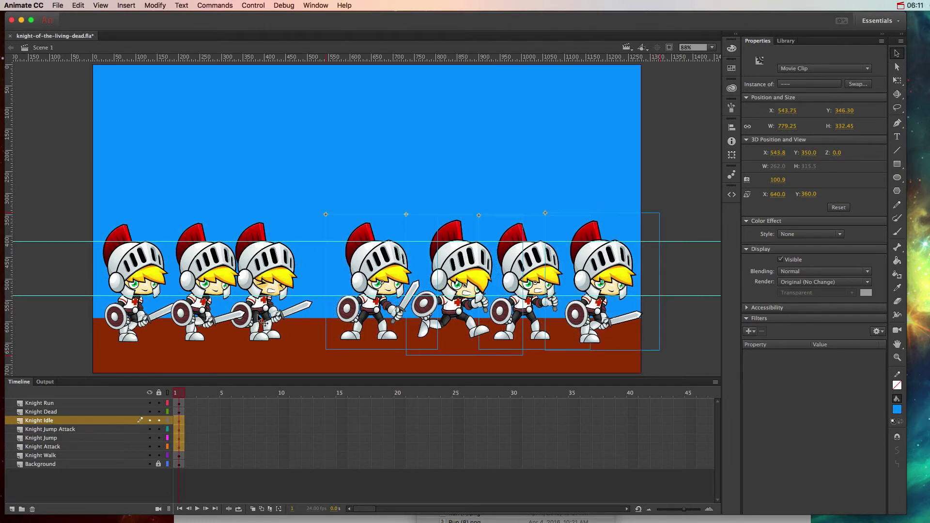
# Move the mcKnightDead instance right, away from the mcKnightRun knight and next to the idle knight, aligned with the guides
pyautogui.click(262, 315)
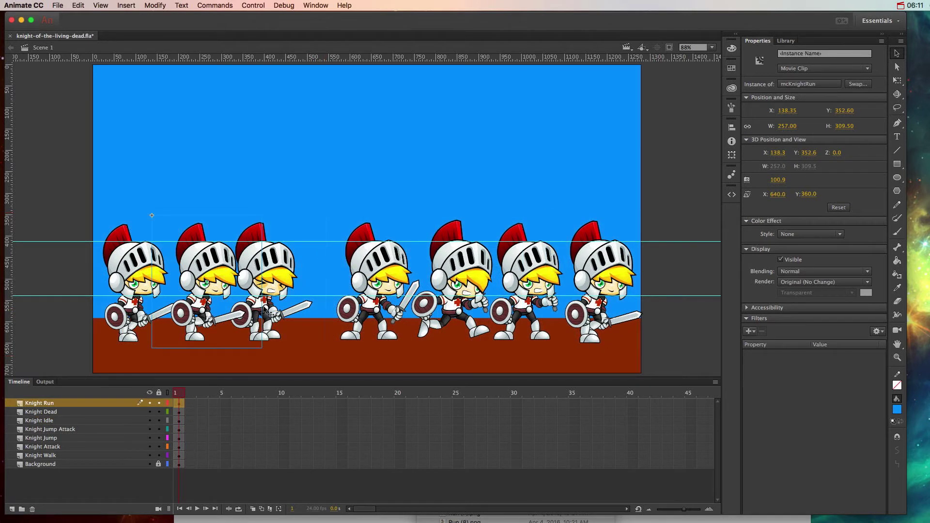
pyautogui.click(271, 315)
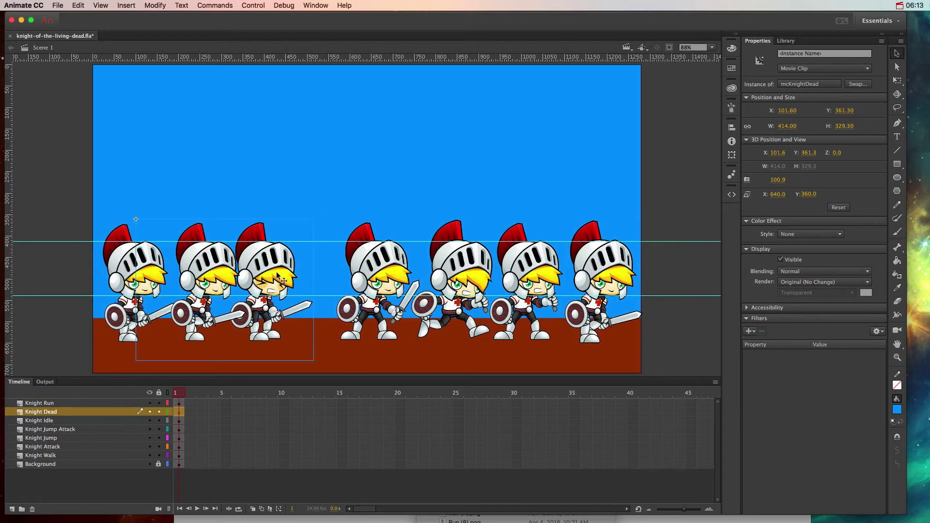
pyautogui.moveTo(280, 279); pyautogui.dragTo(312, 278)
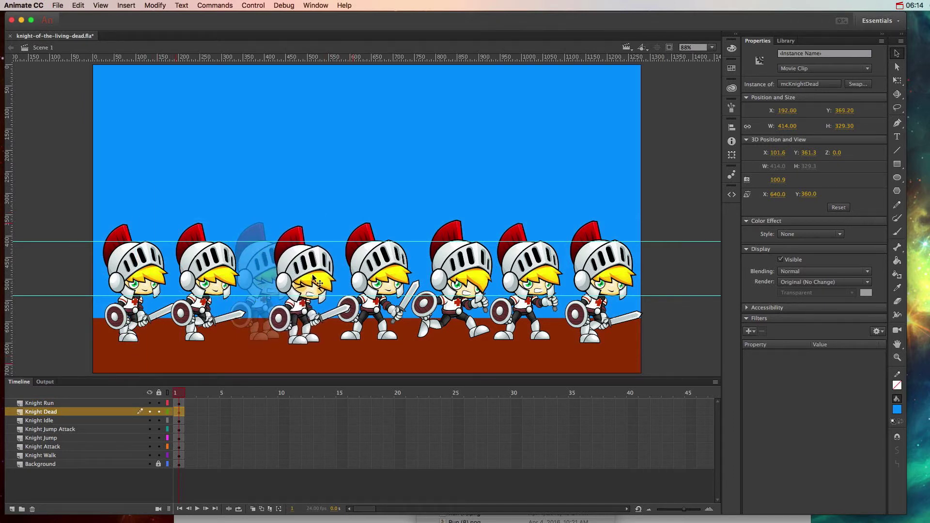
pyautogui.moveTo(312, 275); pyautogui.dragTo(318, 271)
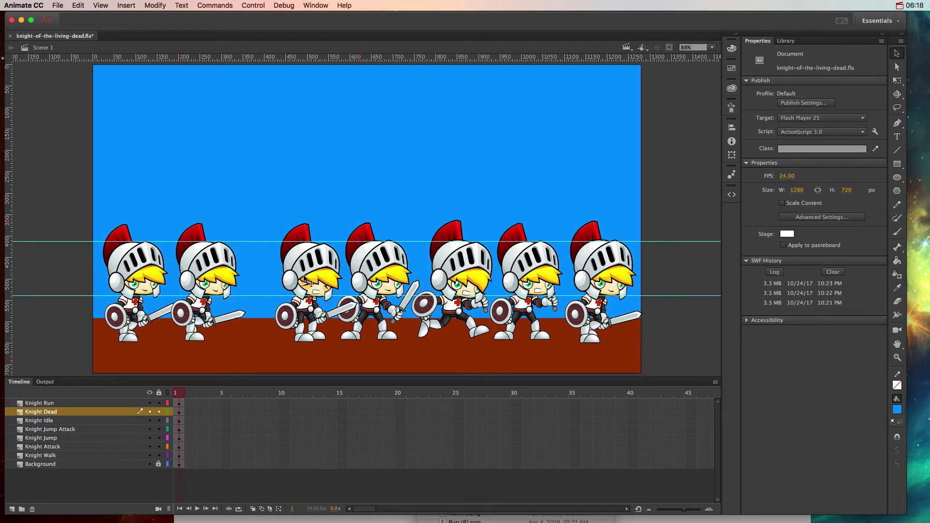
# Open the mcKnightDead movie clip, review its death animation from frame 1 to frame 29, and return to Scene 1
pyautogui.doubleClick(310, 274)
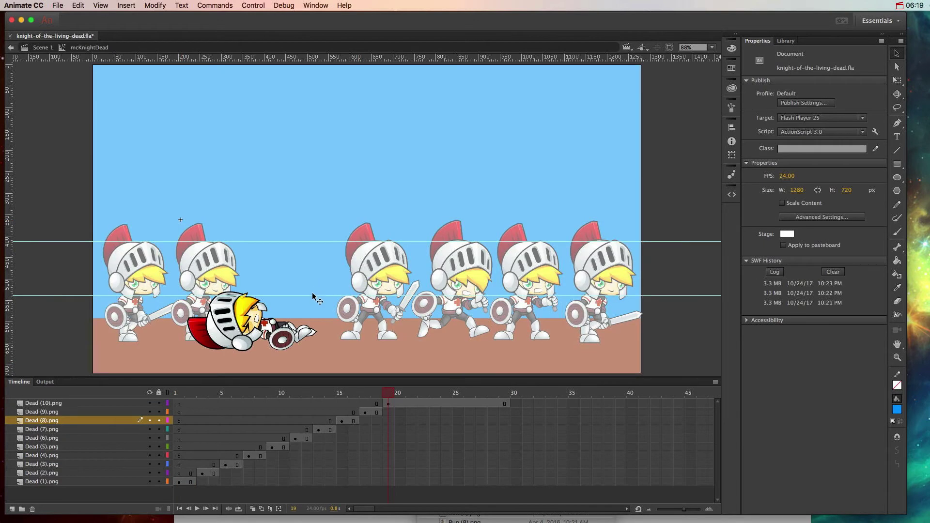
pyautogui.click(181, 393)
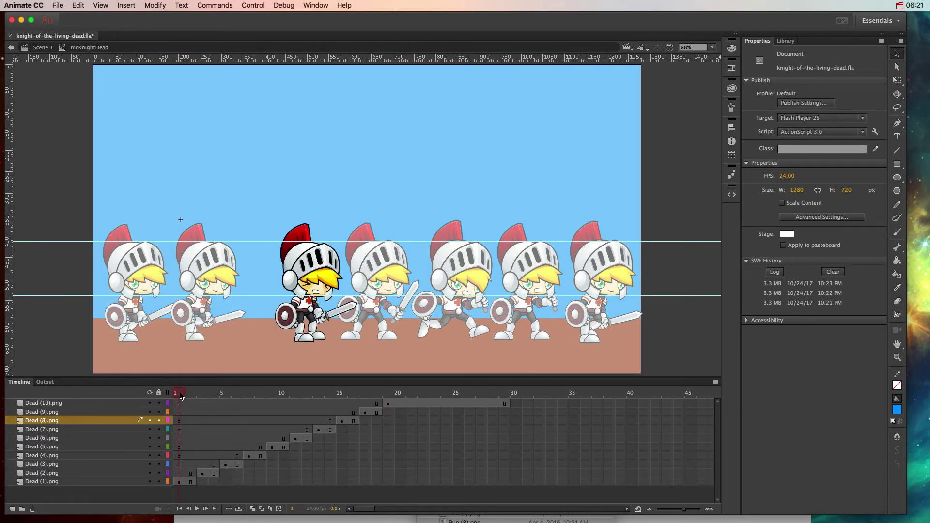
pyautogui.moveTo(181, 396); pyautogui.dragTo(367, 405)
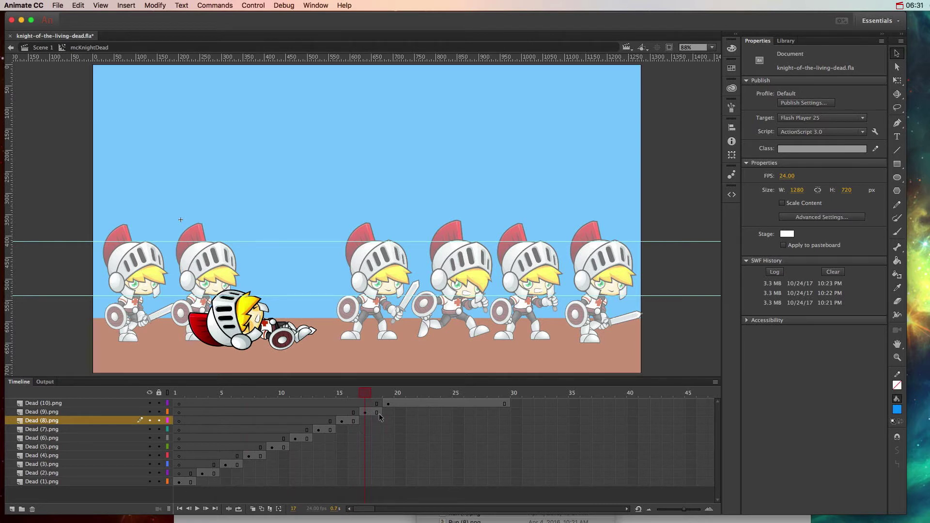
pyautogui.click(392, 398)
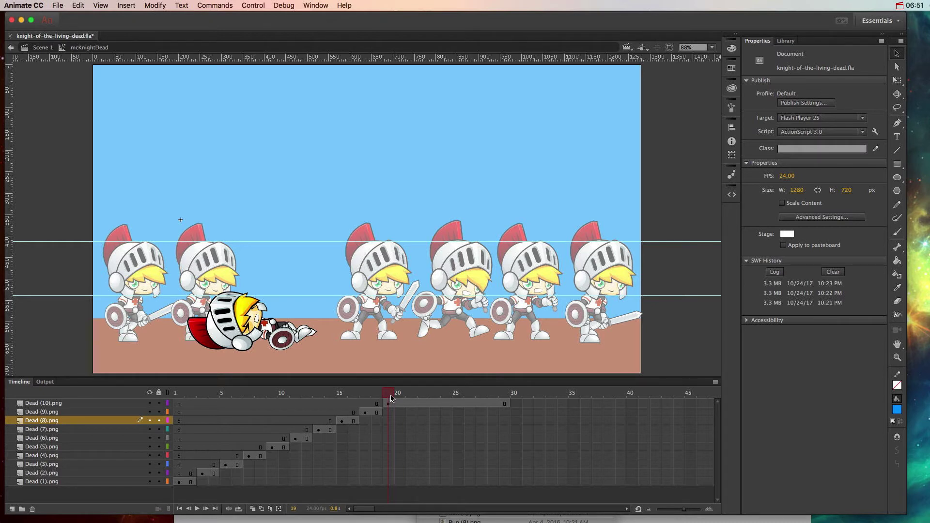
pyautogui.moveTo(392, 398); pyautogui.dragTo(504, 400)
pyautogui.click(178, 393)
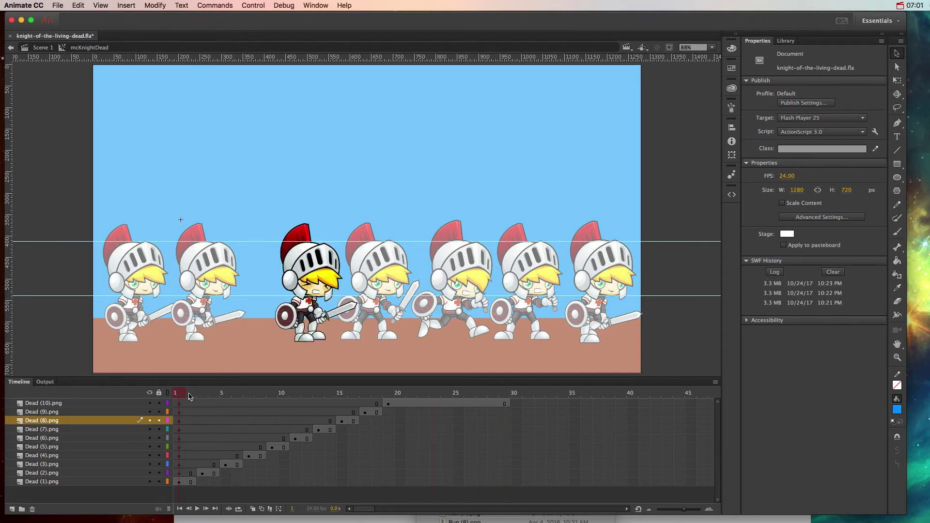
pyautogui.moveTo(191, 393); pyautogui.dragTo(510, 392)
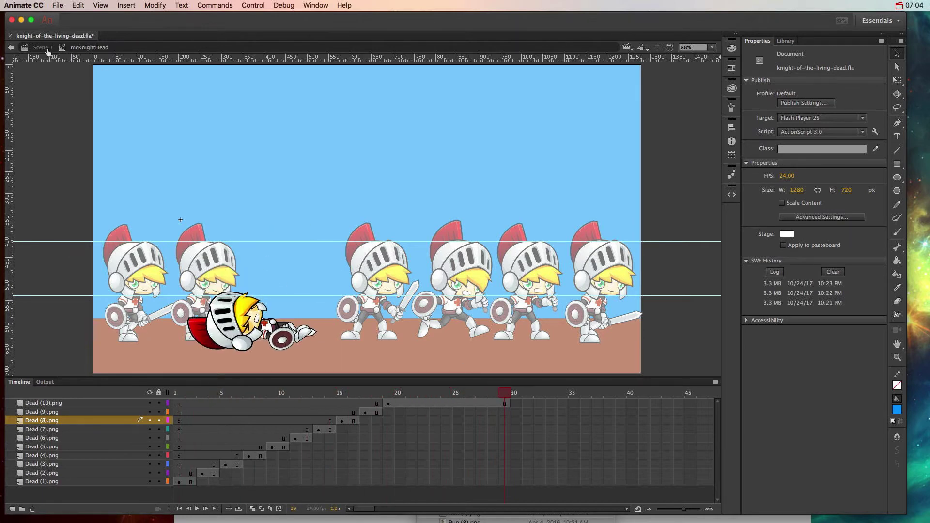
pyautogui.click(44, 47)
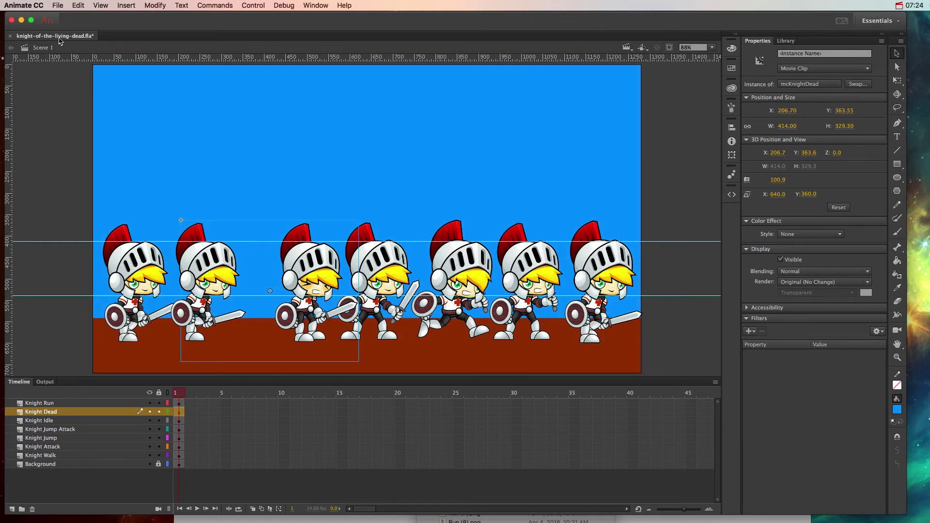
# Hide the rulers and clear all guides from the stage
pyautogui.click(78, 5)
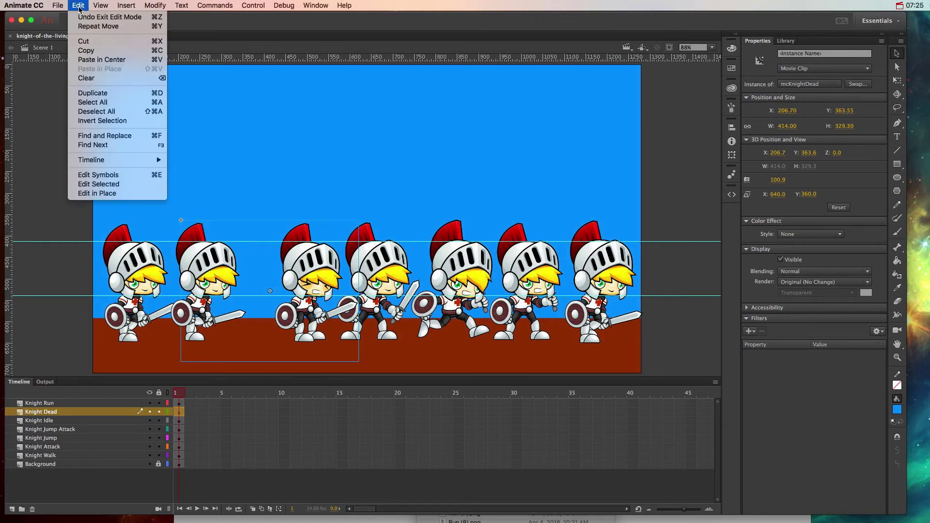
pyautogui.moveTo(101, 5)
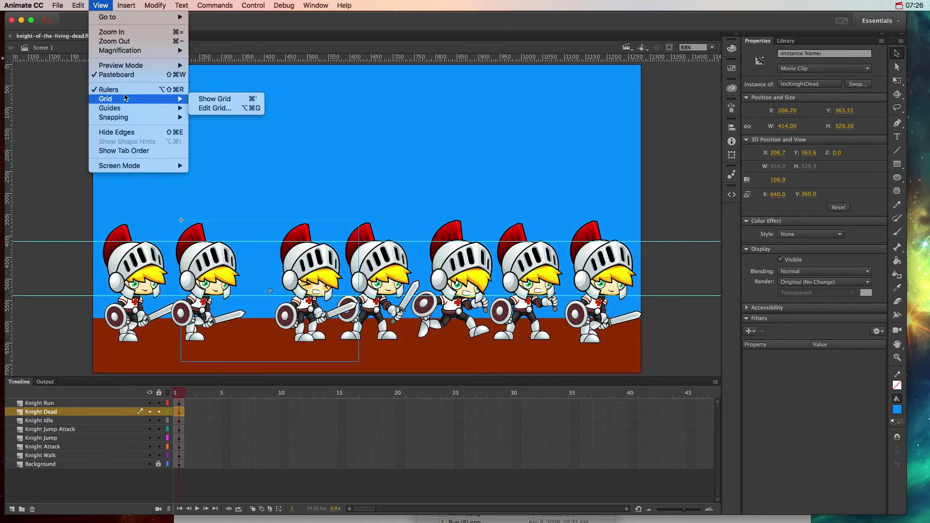
pyautogui.click(108, 89)
pyautogui.click(101, 6)
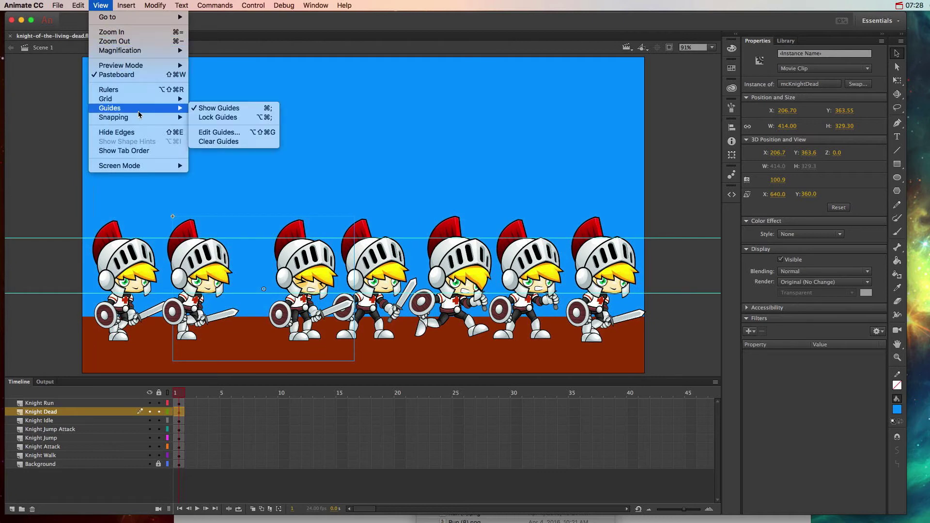
pyautogui.click(219, 141)
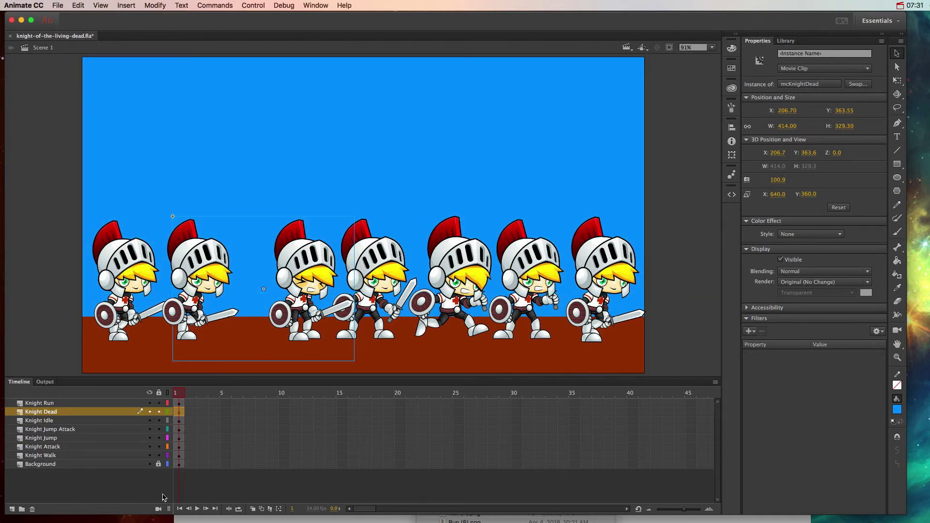
pyautogui.click(146, 491)
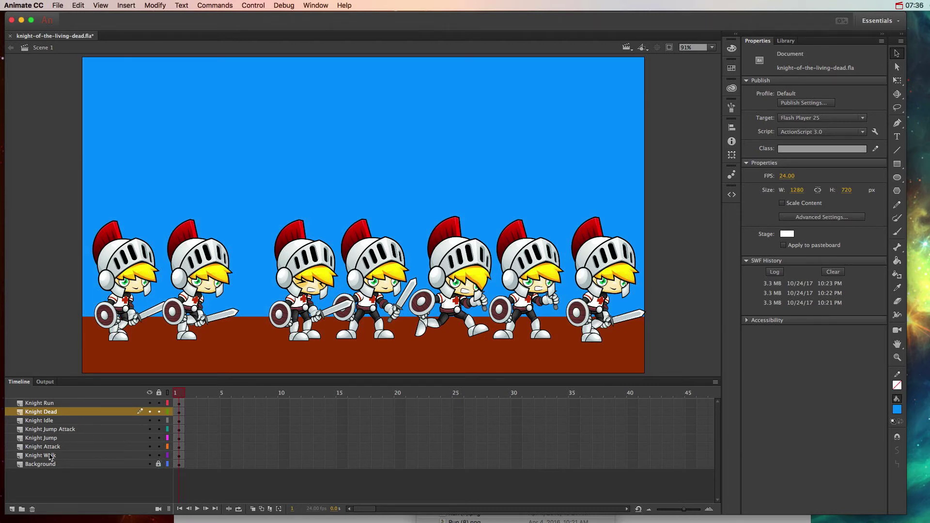
pyautogui.click(85, 445)
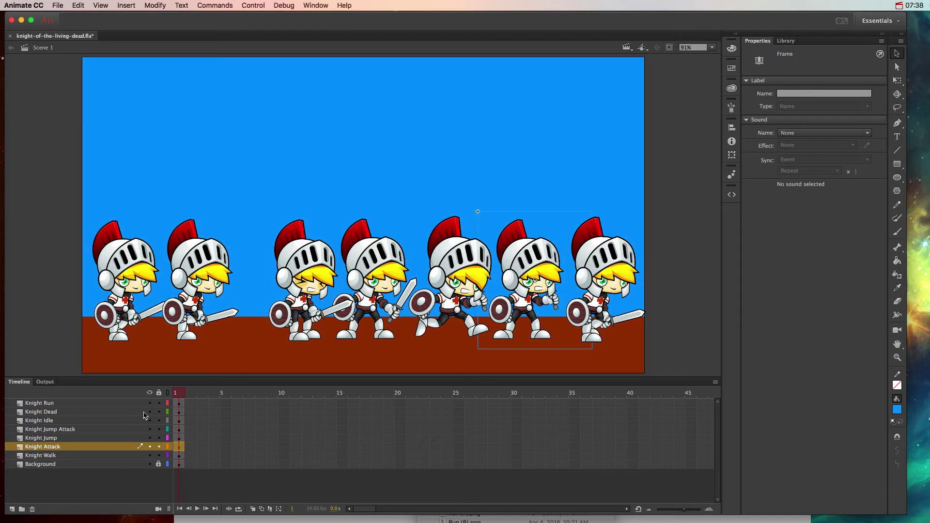
pyautogui.moveTo(158, 403); pyautogui.dragTo(159, 421)
pyautogui.moveTo(159, 420); pyautogui.dragTo(162, 446)
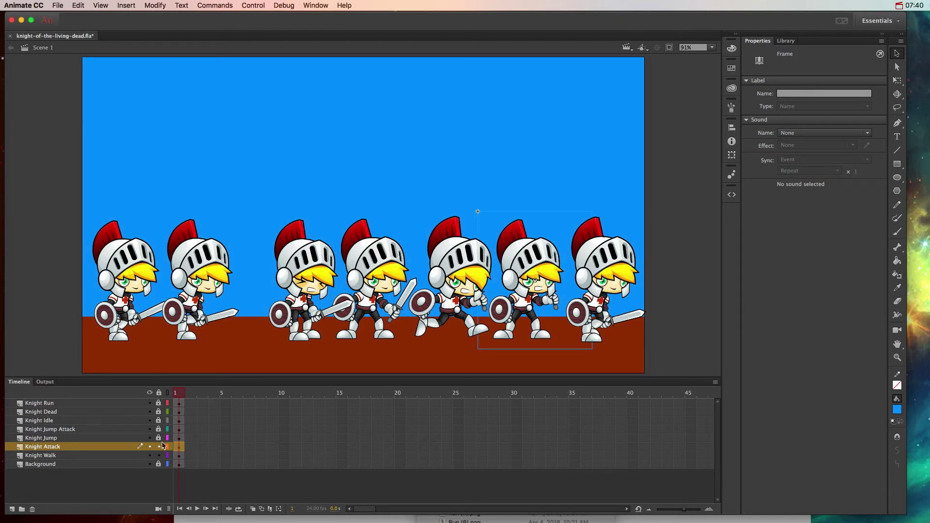
pyautogui.click(100, 407)
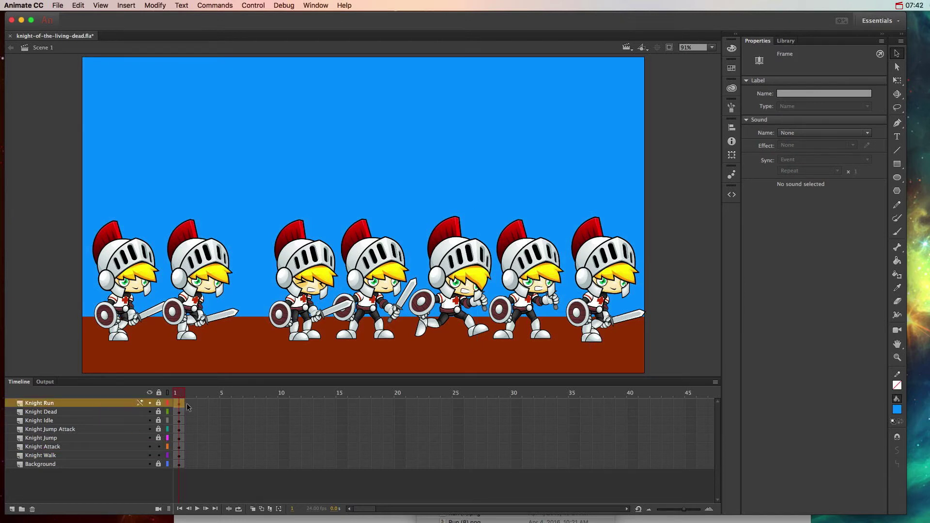
pyautogui.moveTo(150, 403); pyautogui.dragTo(153, 444)
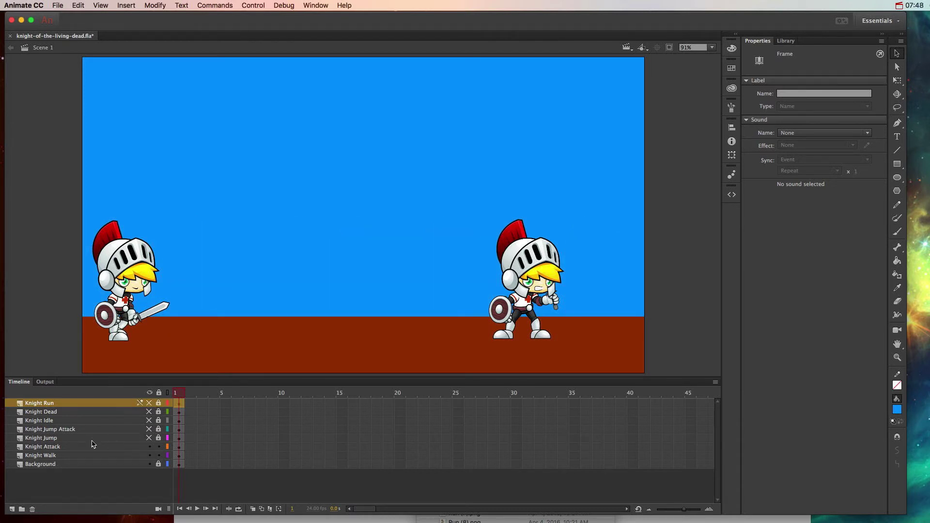
pyautogui.click(149, 446)
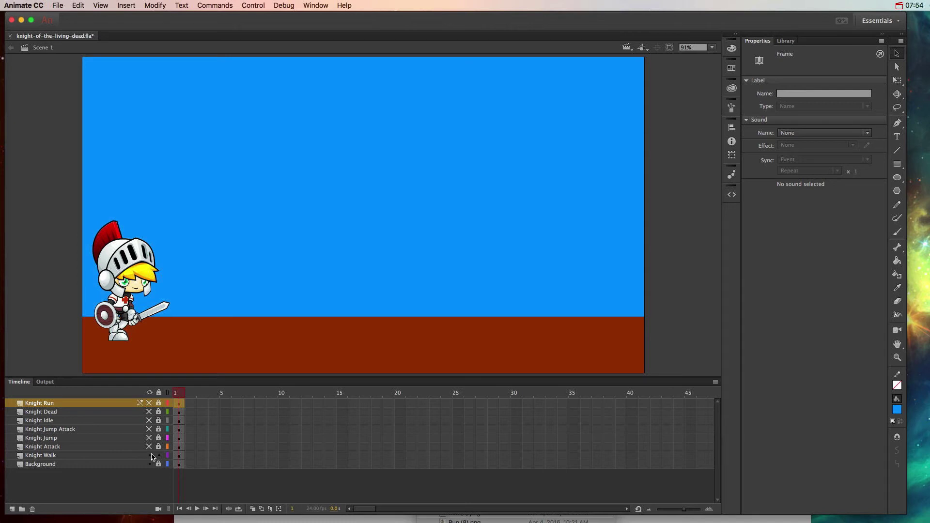
pyautogui.moveTo(148, 405); pyautogui.dragTo(150, 451)
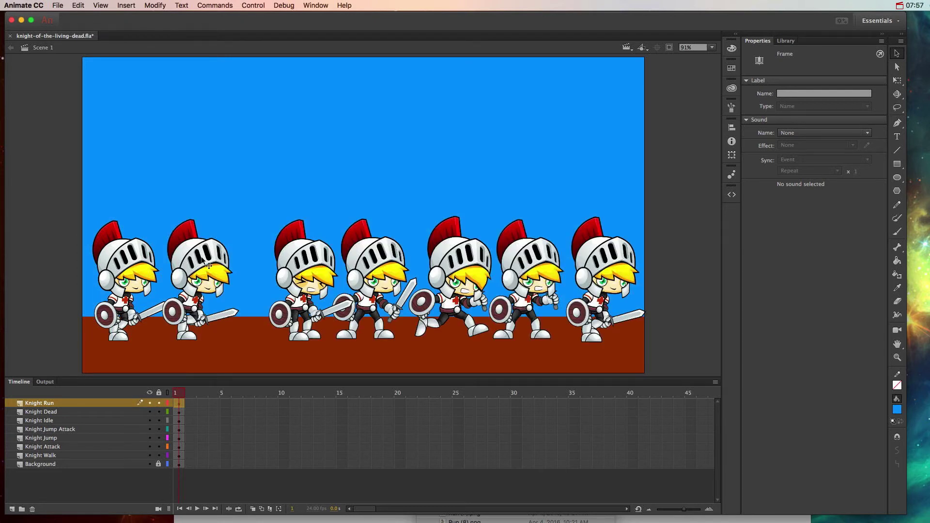
# Move all knights except mcKnightWalk together up into the sky, to about X 89, Y 10, and lock their six layers
pyautogui.click(202, 262)
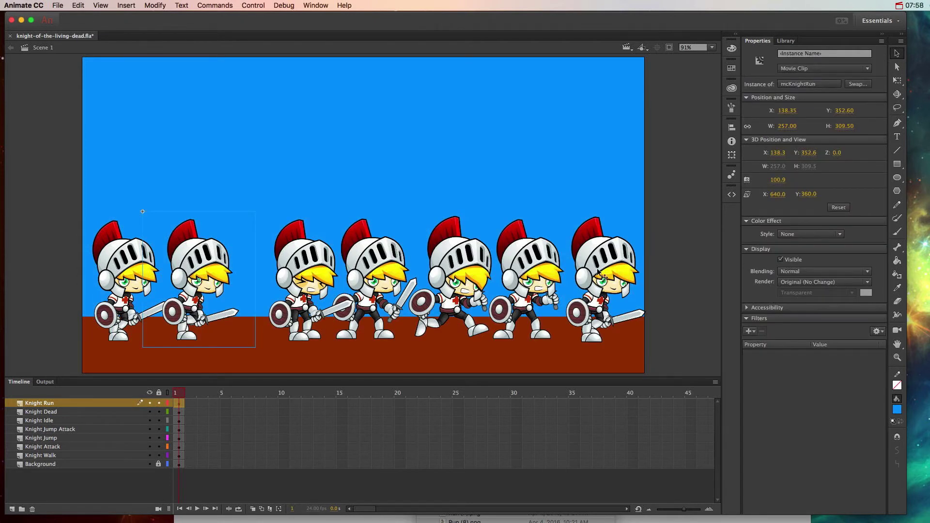
pyautogui.moveTo(675, 242); pyautogui.dragTo(218, 373)
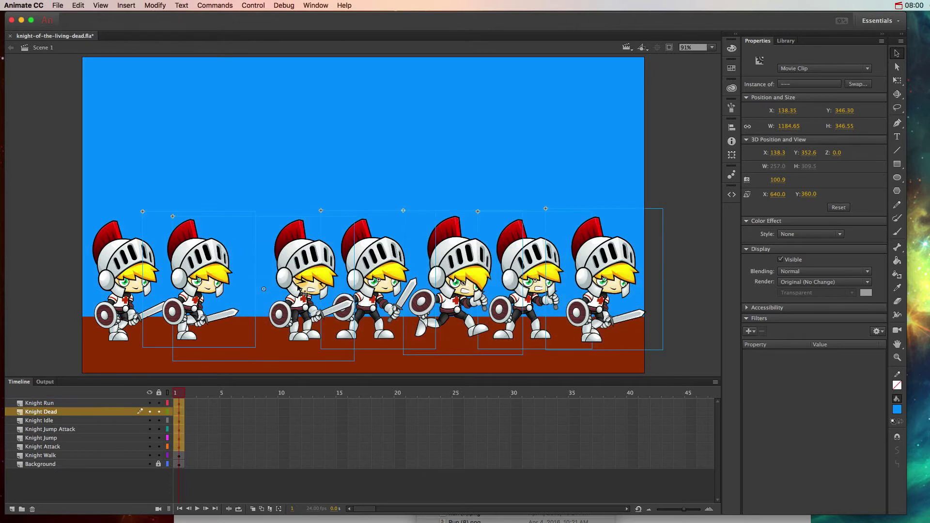
pyautogui.moveTo(314, 250); pyautogui.dragTo(291, 104)
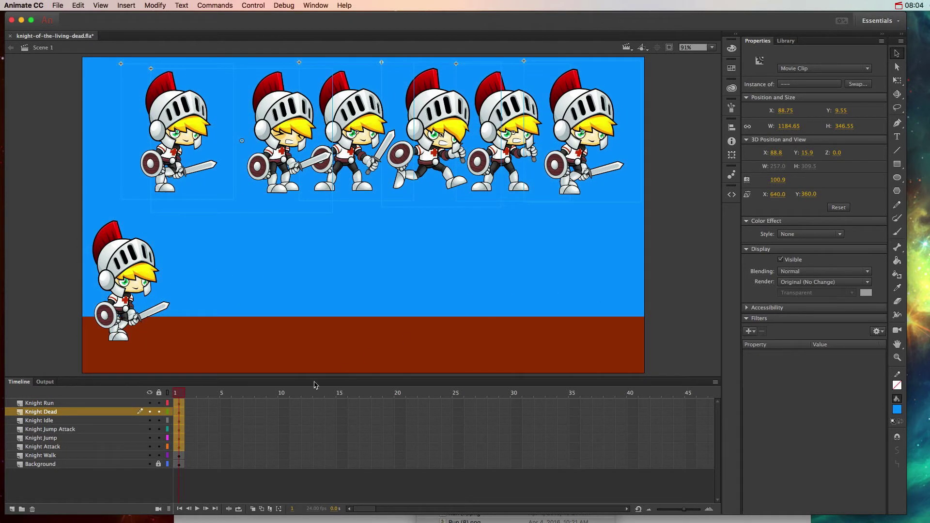
pyautogui.moveTo(159, 412); pyautogui.dragTo(163, 460)
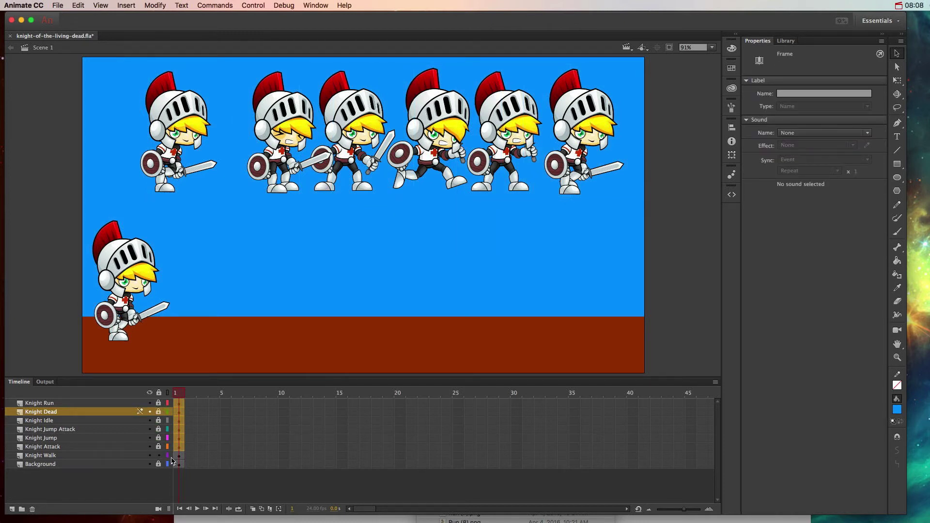
# Move the mcKnightWalk instance off the stage past its left edge, to about X -227, Y 364
pyautogui.click(179, 456)
pyautogui.click(130, 283)
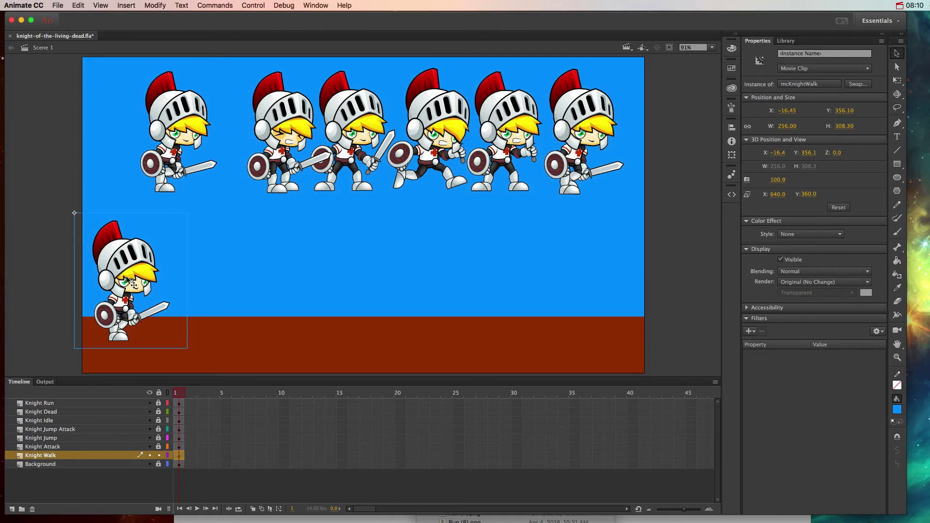
pyautogui.moveTo(154, 286); pyautogui.dragTo(56, 290)
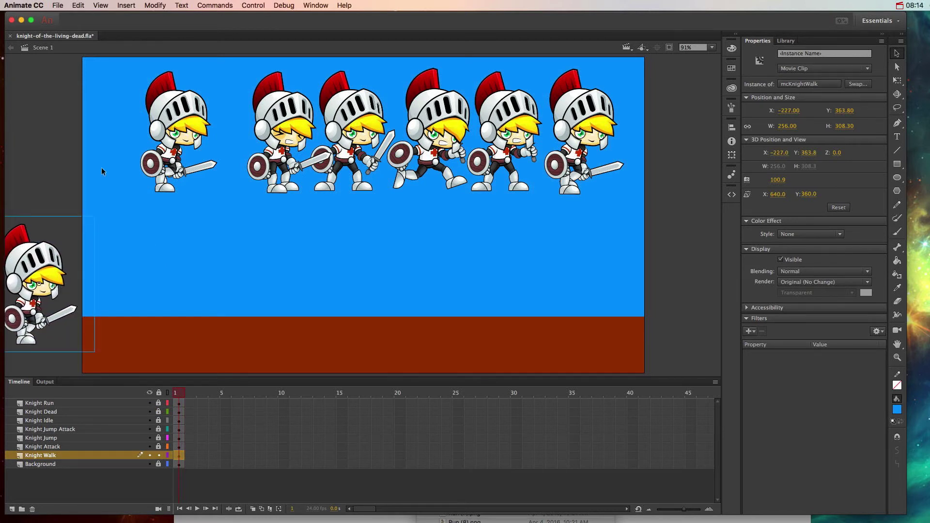
# Add a motion tween to mcKnightWalk and move the knight onto the stage at frame 24, to about X 313
pyautogui.click(125, 5)
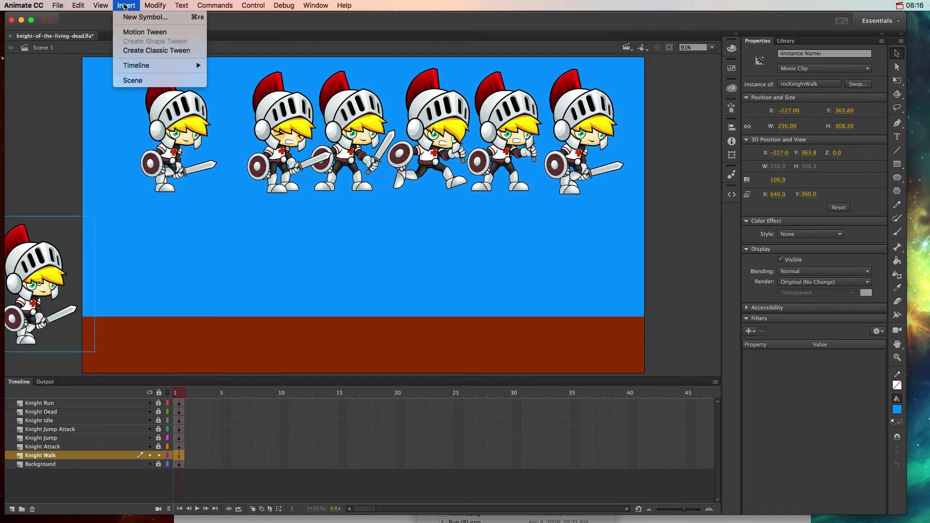
pyautogui.click(144, 31)
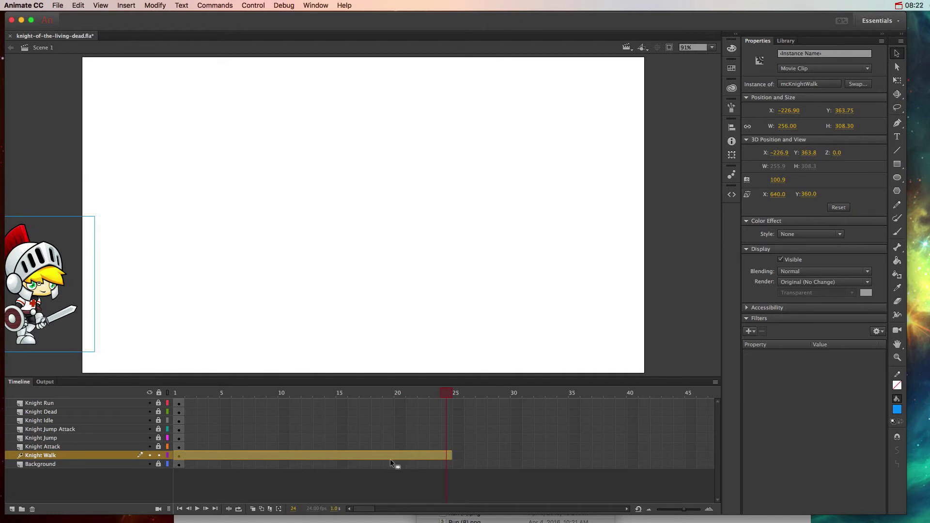
pyautogui.moveTo(44, 270); pyautogui.dragTo(277, 275)
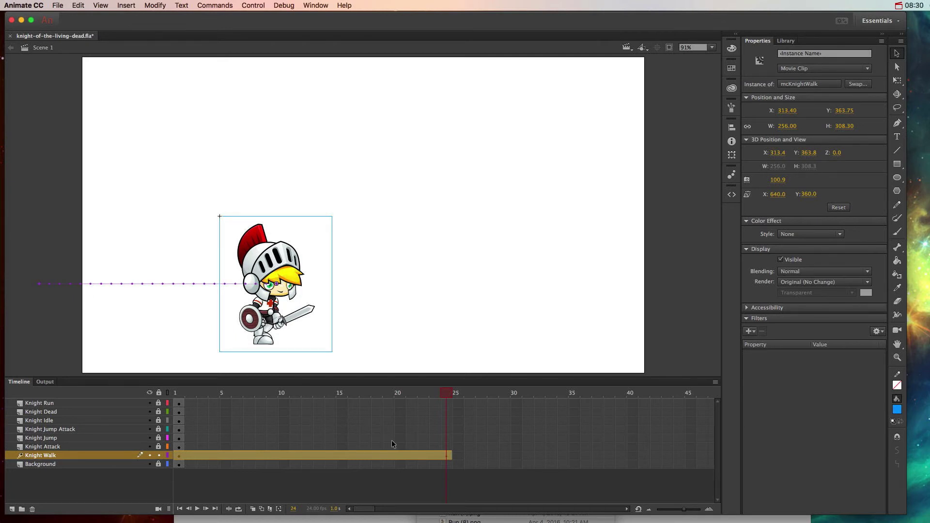
# Extend the Background layer to frame 24 and test the movie to check the walking knight
pyautogui.click(447, 466)
pyautogui.press('F5')
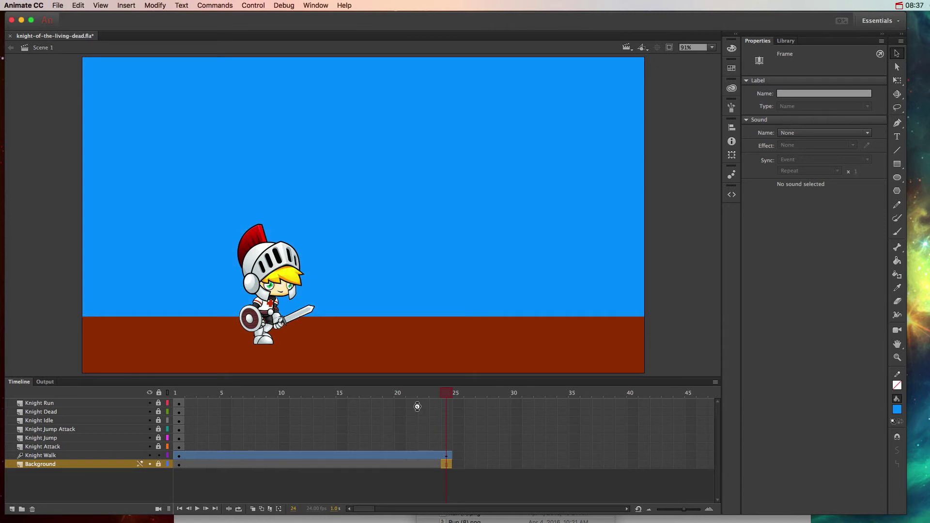
pyautogui.press('super+Return')
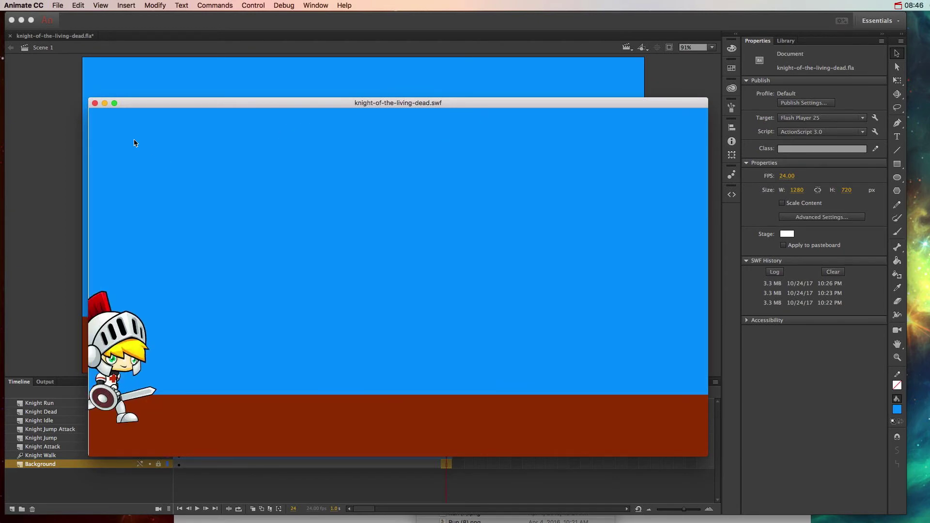
pyautogui.press('super+w')
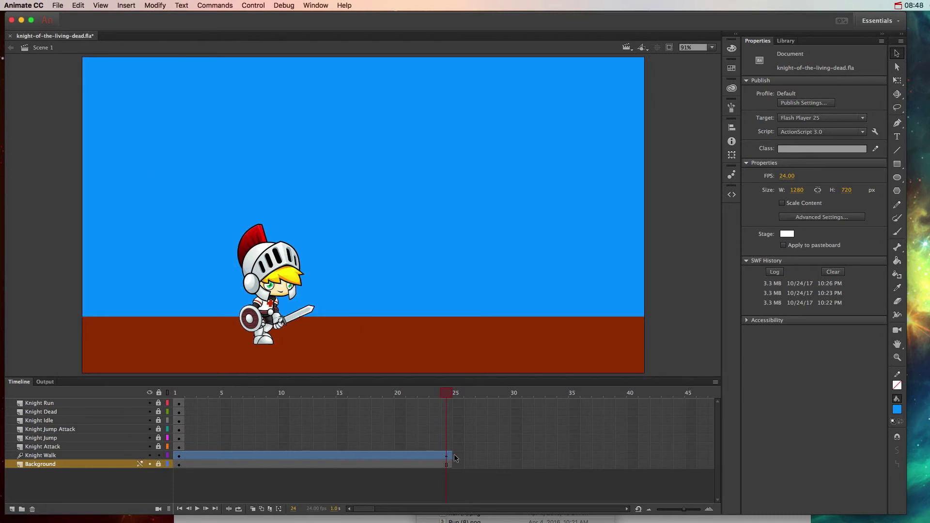
# Extend the Knight Walk tween and the Background layer to frame 100, and test the movie again
pyautogui.moveTo(451, 456); pyautogui.dragTo(634, 472)
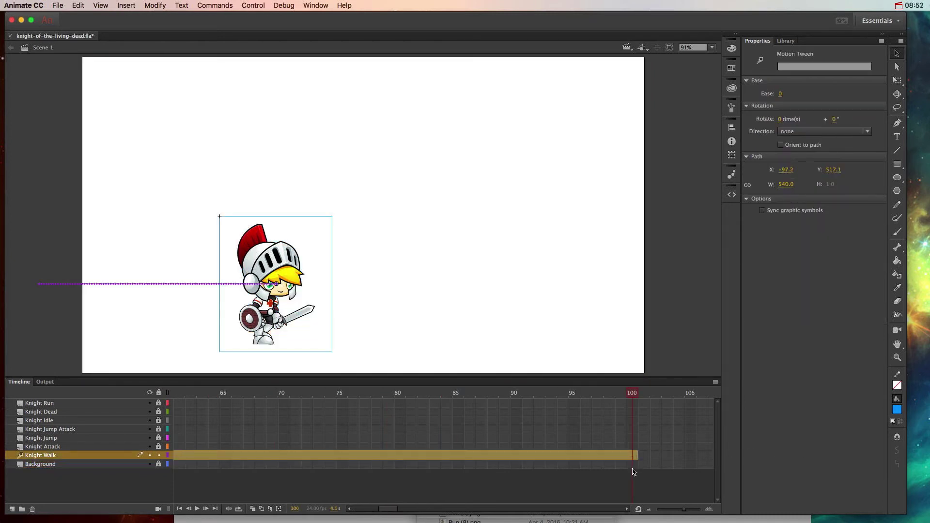
pyautogui.click(631, 464)
pyautogui.press('F5')
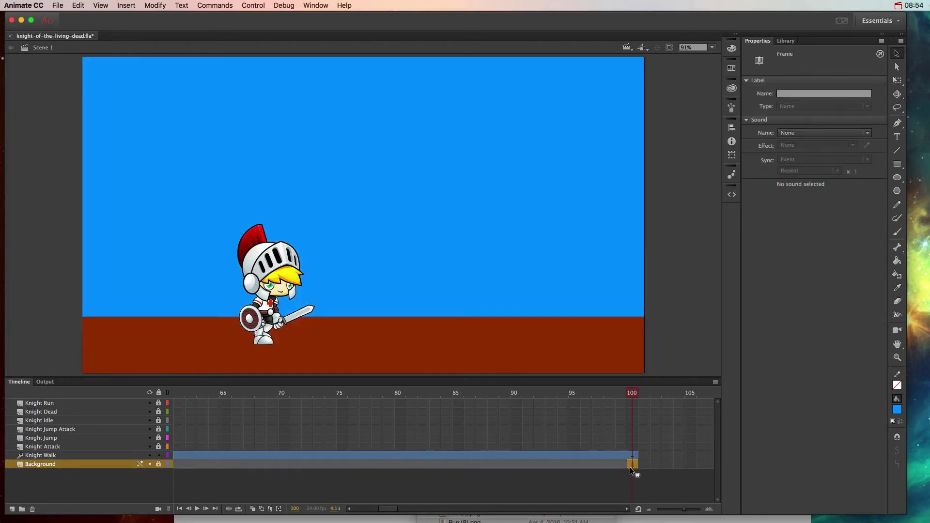
pyautogui.press('super+Return')
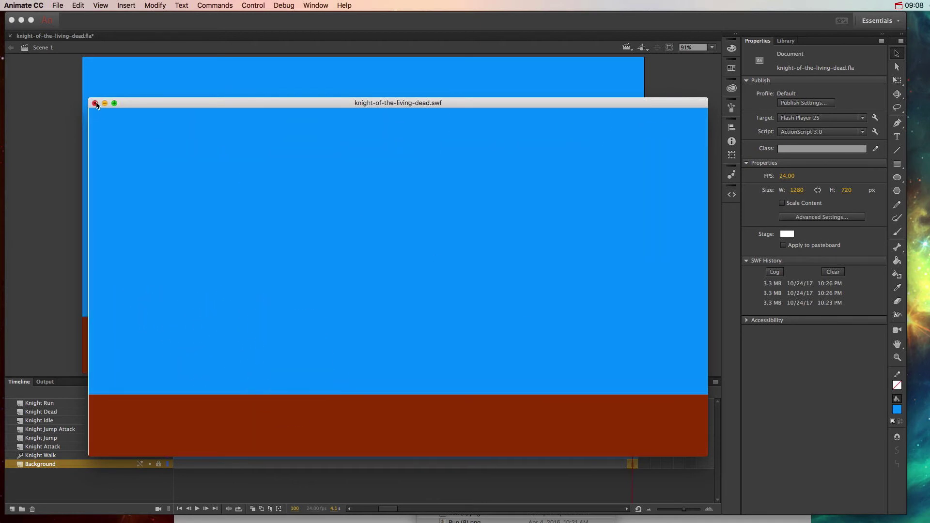
pyautogui.click(95, 104)
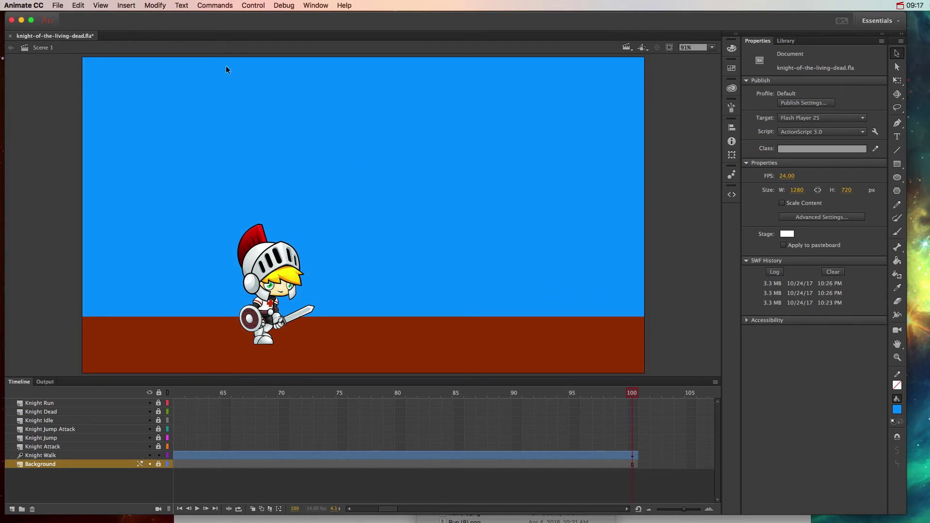
pyautogui.click(126, 5)
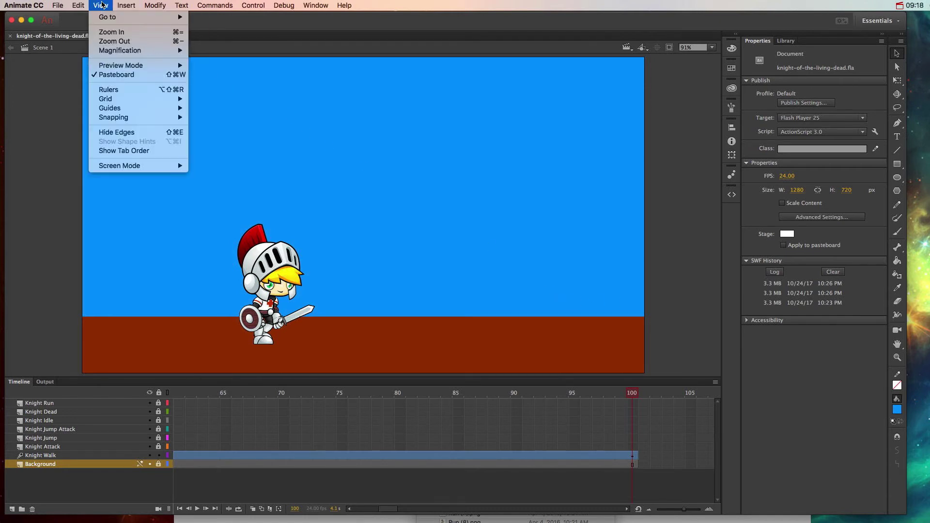
pyautogui.moveTo(80, 5)
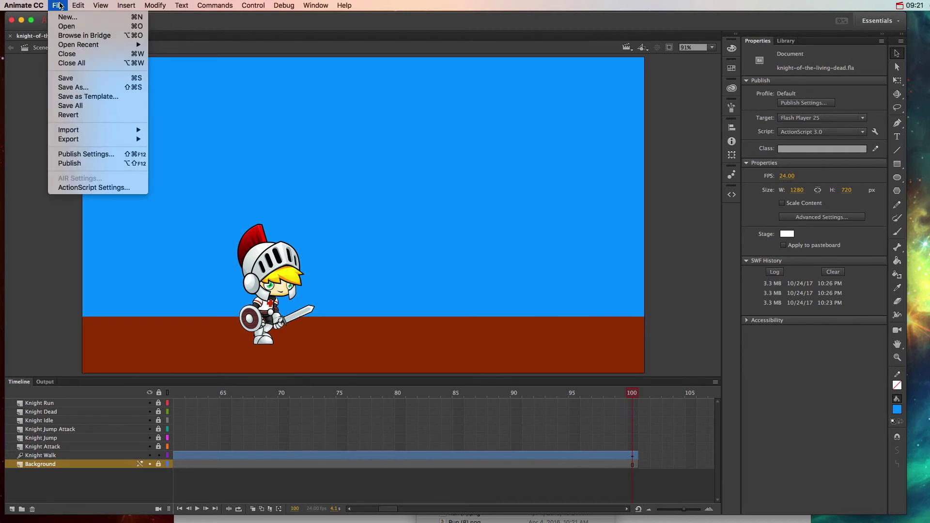
pyautogui.moveTo(127, 8)
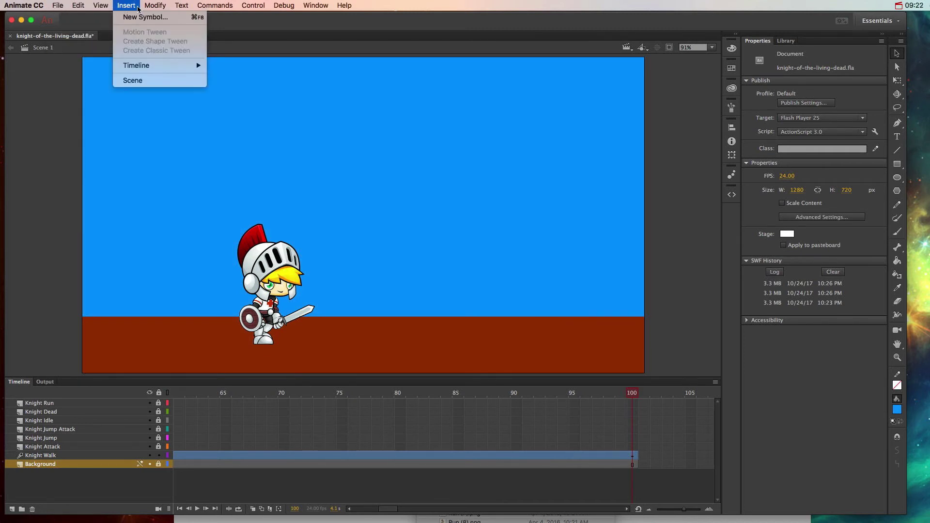
pyautogui.moveTo(155, 5)
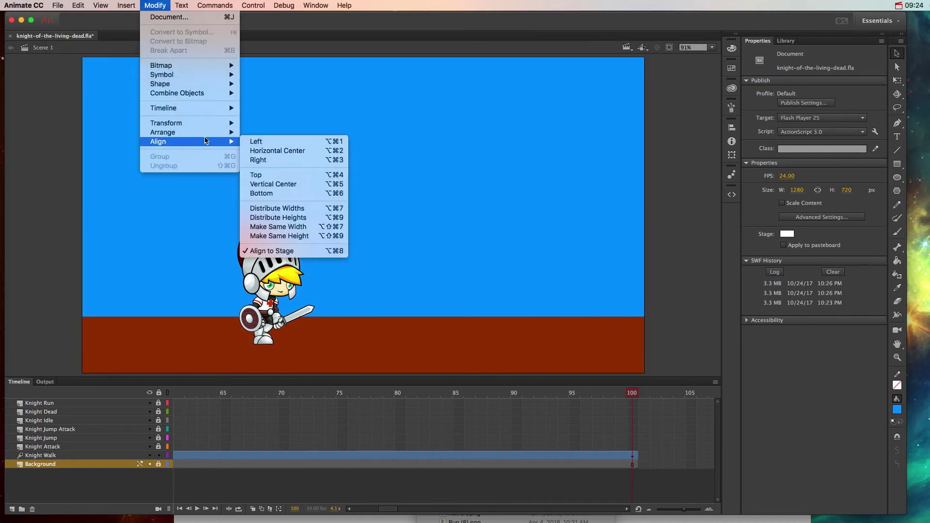
pyautogui.moveTo(209, 128)
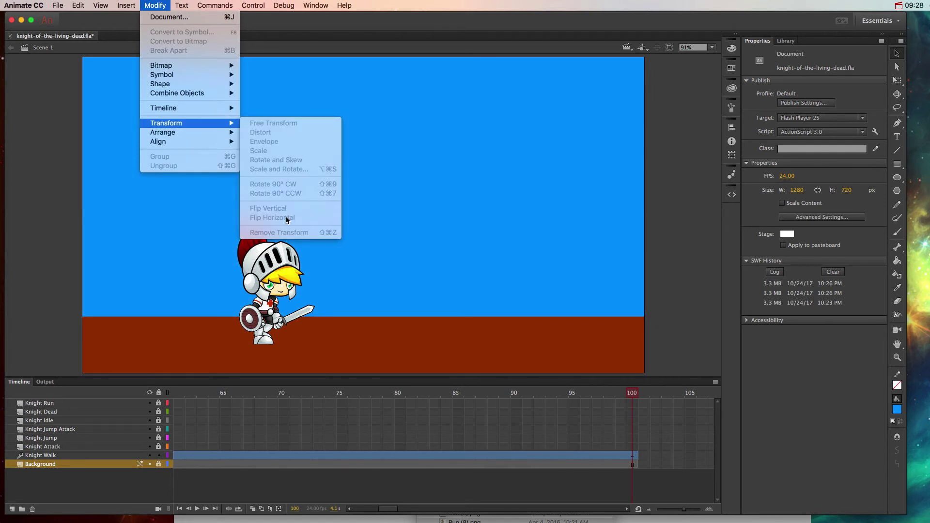
pyautogui.click(334, 276)
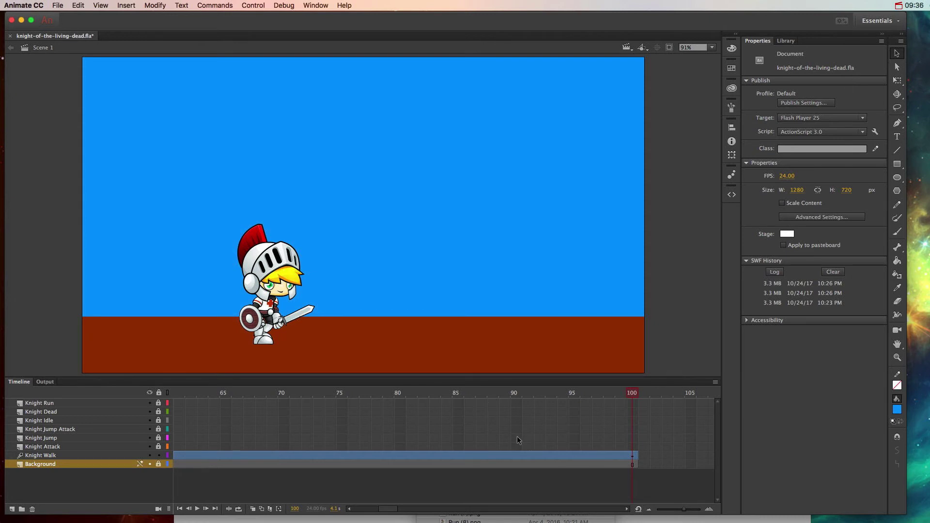
# Move the Knight Run layer down the layer order so it sits directly above the Knight Walk layer
pyautogui.hscroll(5, 328, 438)
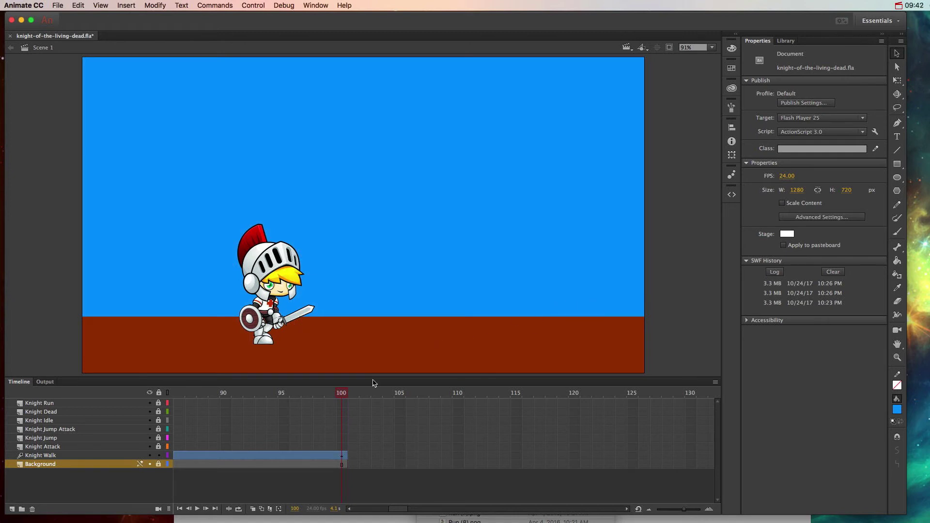
pyautogui.click(351, 447)
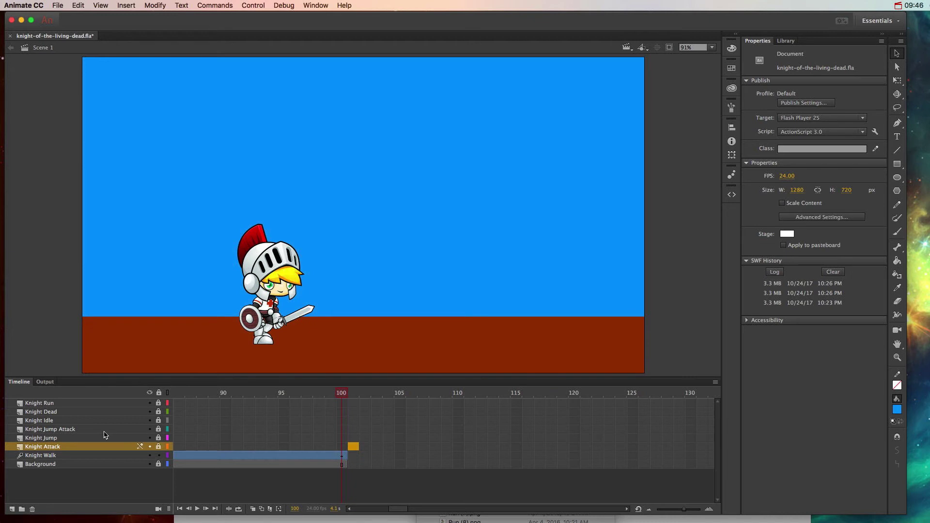
pyautogui.moveTo(69, 406); pyautogui.dragTo(89, 455)
# Move the Knight Run layer's first keyframe to frame 101 and extend the Background layer to frame 150
pyautogui.hscroll(-5, 188, 446)
pyautogui.hscroll(-10, 188, 442)
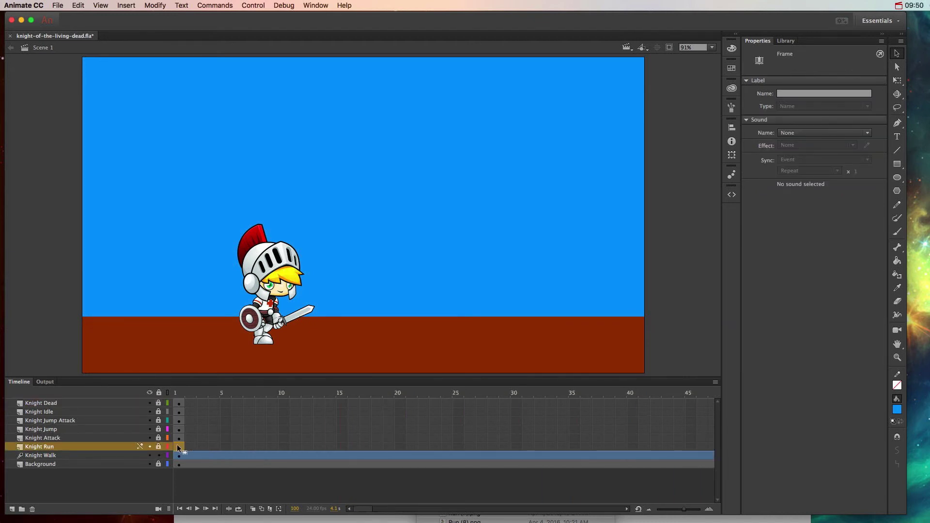
pyautogui.click(177, 446)
pyautogui.moveTo(176, 447); pyautogui.dragTo(711, 447)
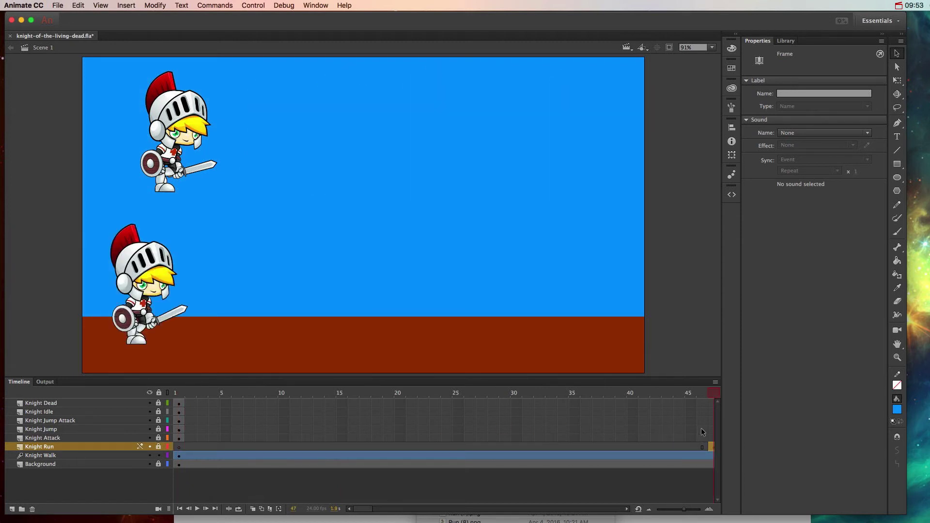
pyautogui.click(715, 383)
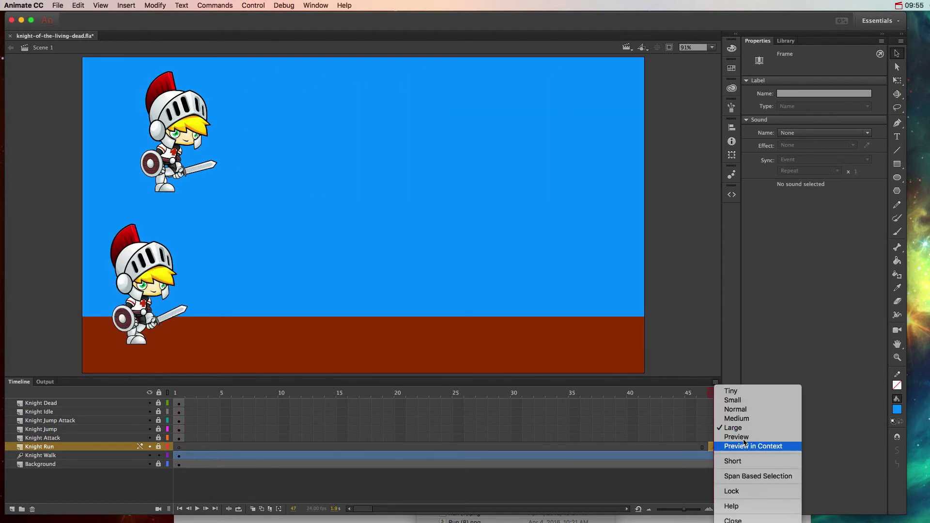
pyautogui.click(731, 392)
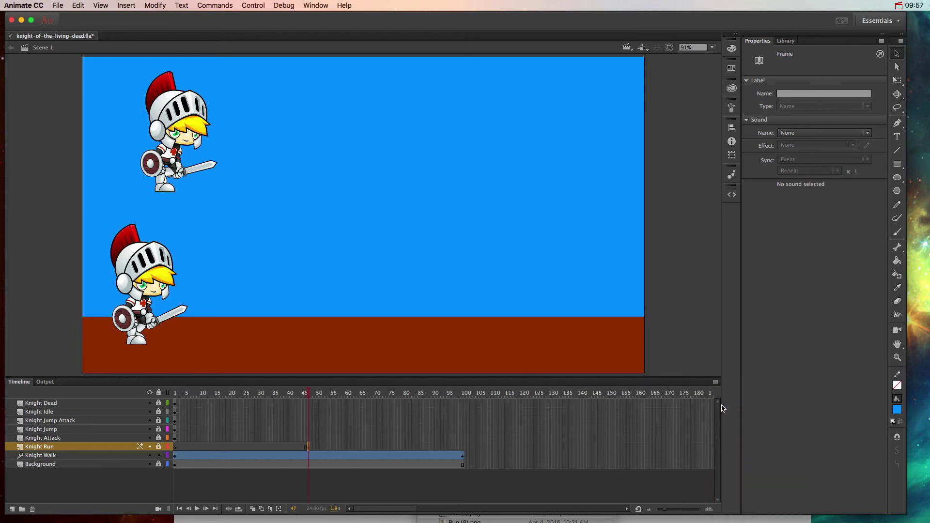
pyautogui.click(308, 446)
pyautogui.moveTo(445, 450); pyautogui.dragTo(466, 449)
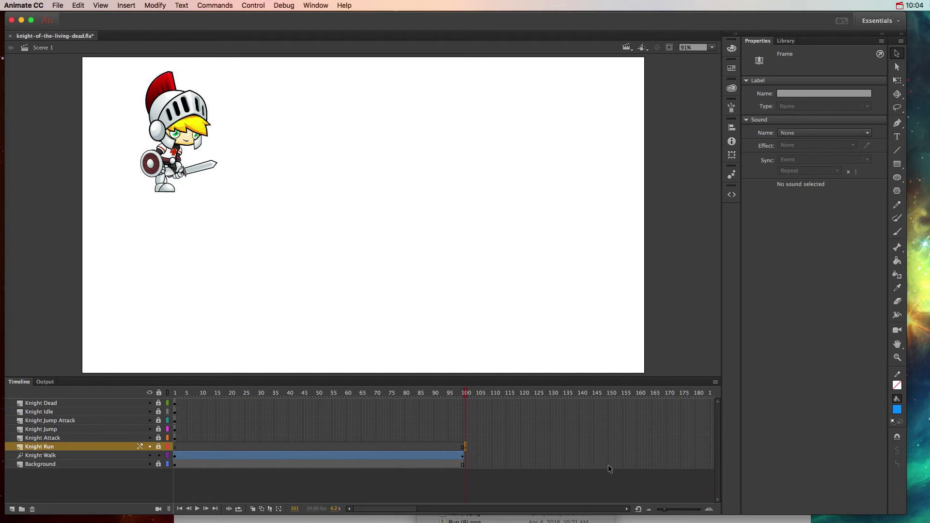
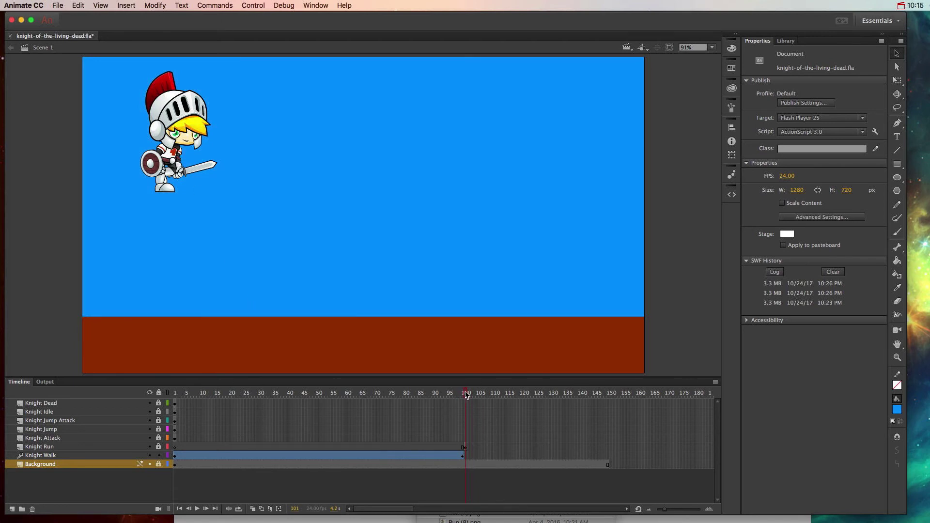
# Scrub between frames 100 and 101 to compare the positions of the walking and running knights
pyautogui.moveTo(464, 394); pyautogui.dragTo(467, 395)
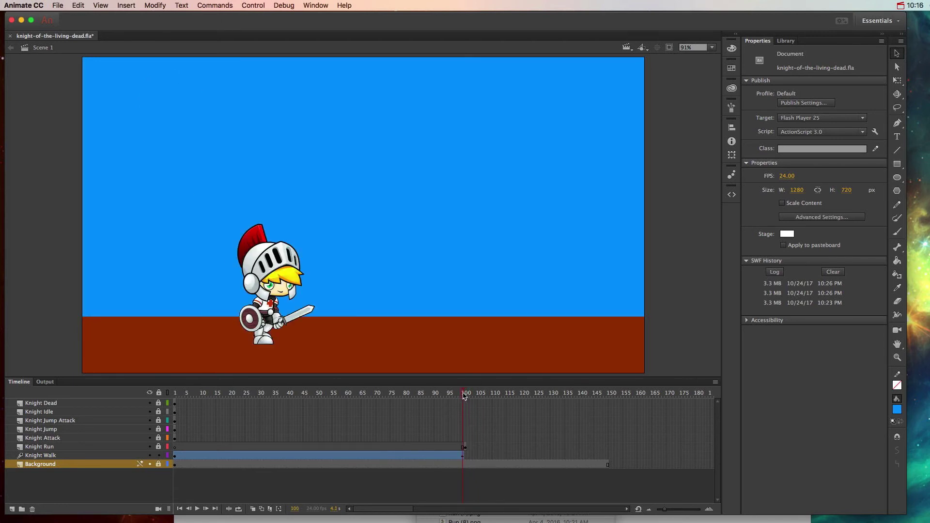
pyautogui.moveTo(466, 395); pyautogui.dragTo(464, 398)
pyautogui.moveTo(463, 398); pyautogui.dragTo(465, 398)
# Widen the timeline frames and turn on onion skinning at frame 101, extending its range back to about frame 91
pyautogui.click(465, 447)
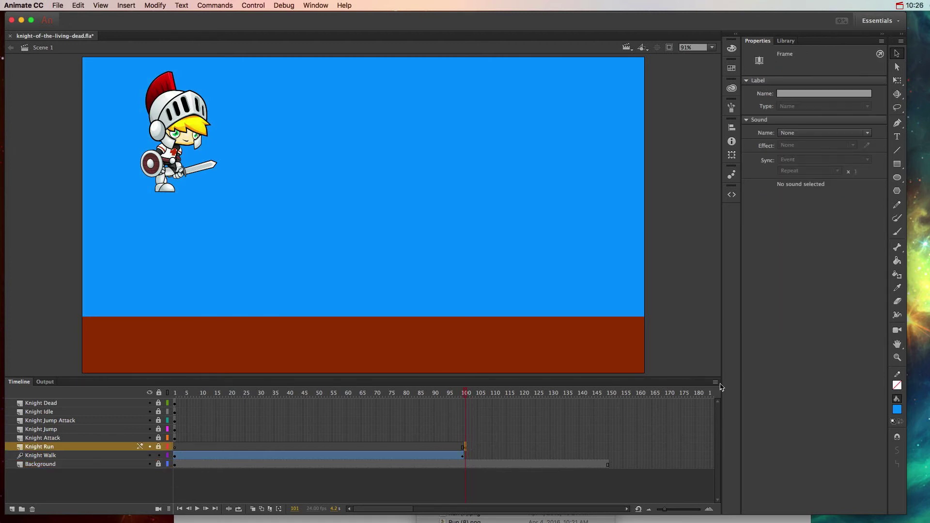
pyautogui.click(715, 383)
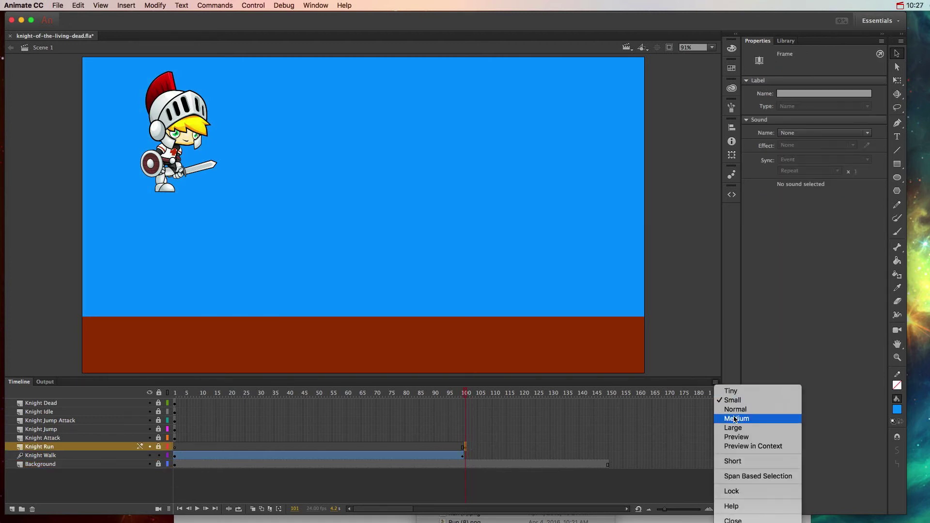
pyautogui.click(733, 428)
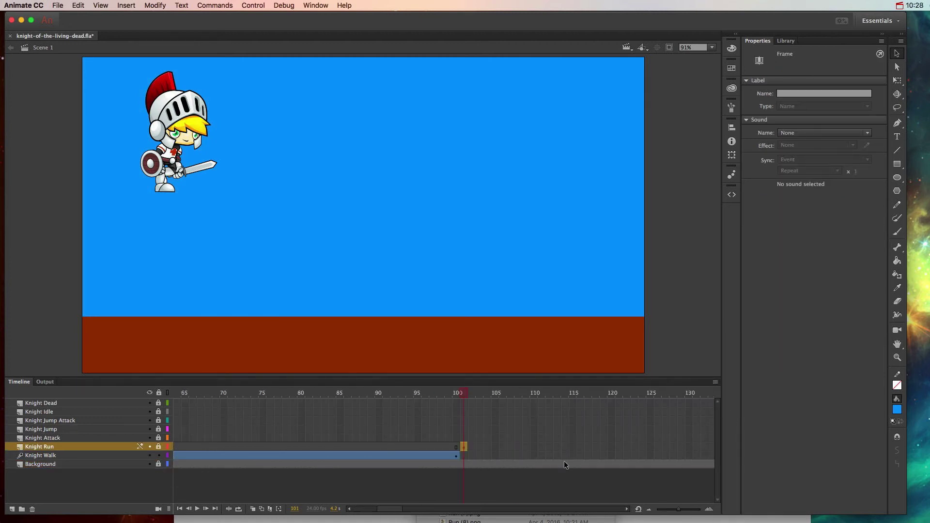
pyautogui.hscroll(5, 562, 460)
pyautogui.hscroll(-1, 560, 461)
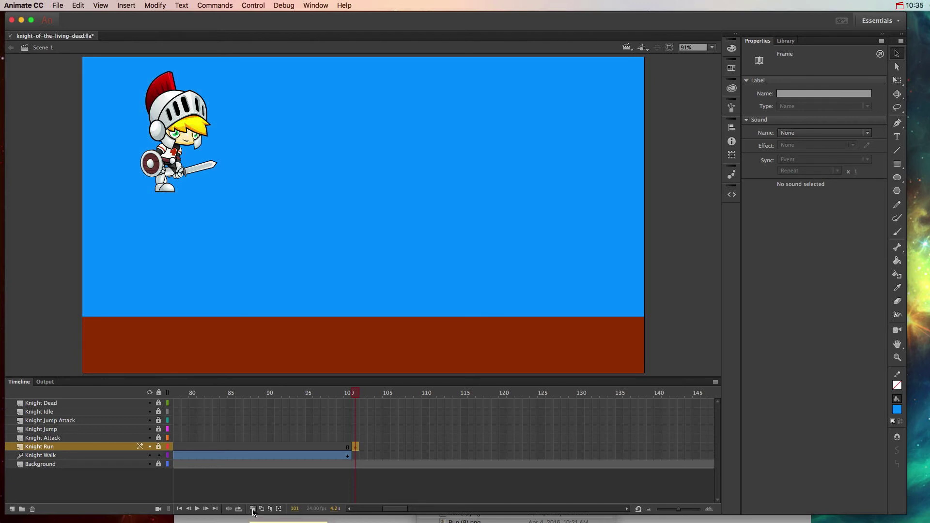
pyautogui.click(253, 510)
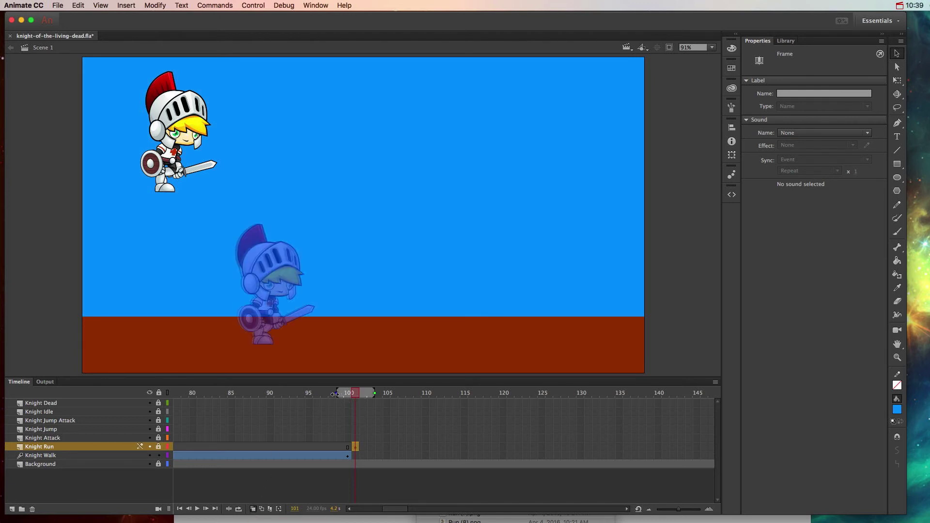
pyautogui.moveTo(337, 393); pyautogui.dragTo(276, 393)
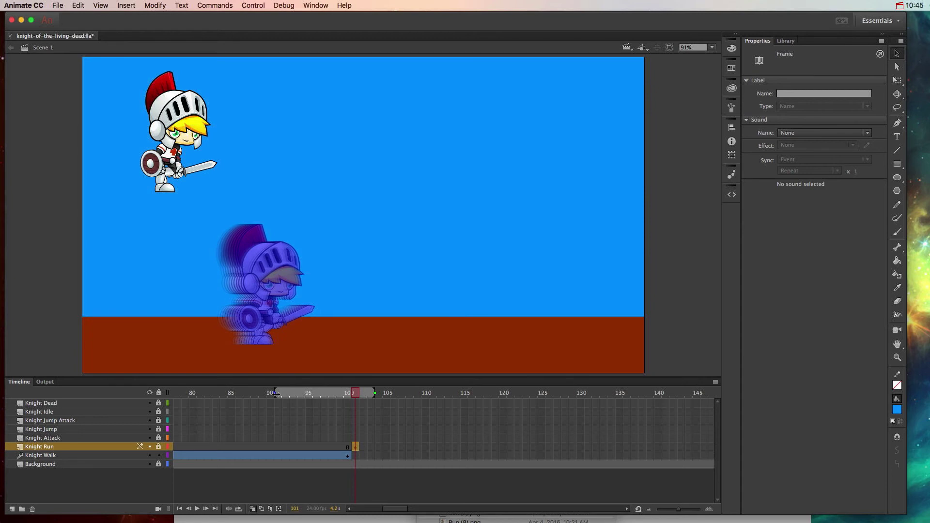
# Unlock the Knight Run layer and align mcKnightRun with the onion-skinned walking knight, at about X 309, Y 363
pyautogui.click(180, 108)
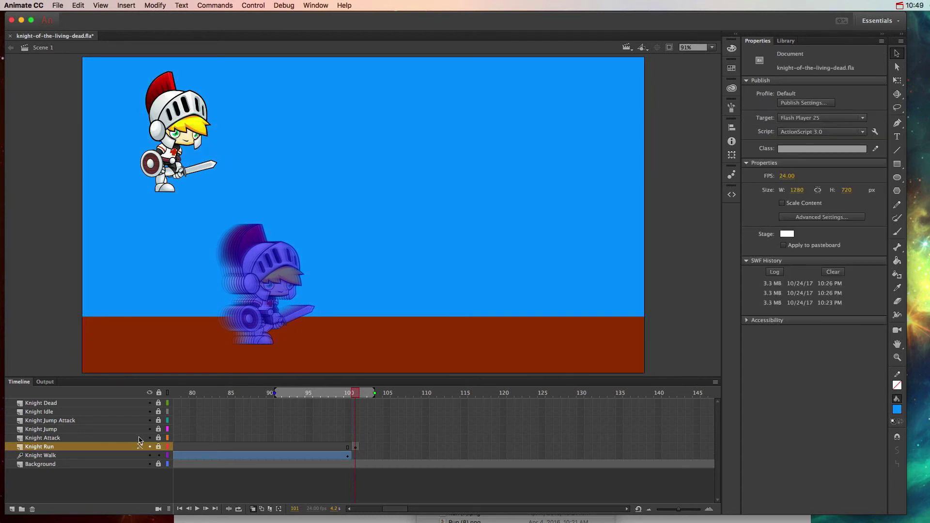
pyautogui.click(159, 447)
pyautogui.click(184, 139)
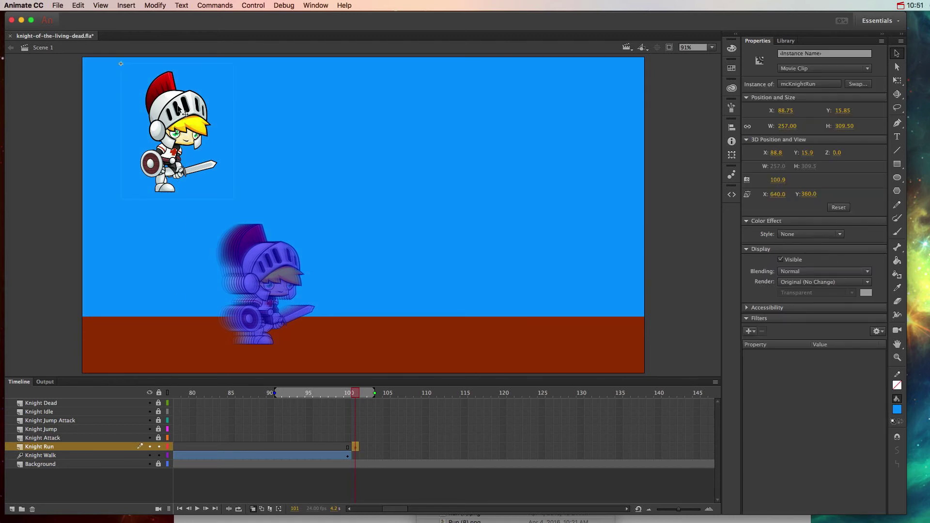
pyautogui.moveTo(184, 139); pyautogui.dragTo(282, 266)
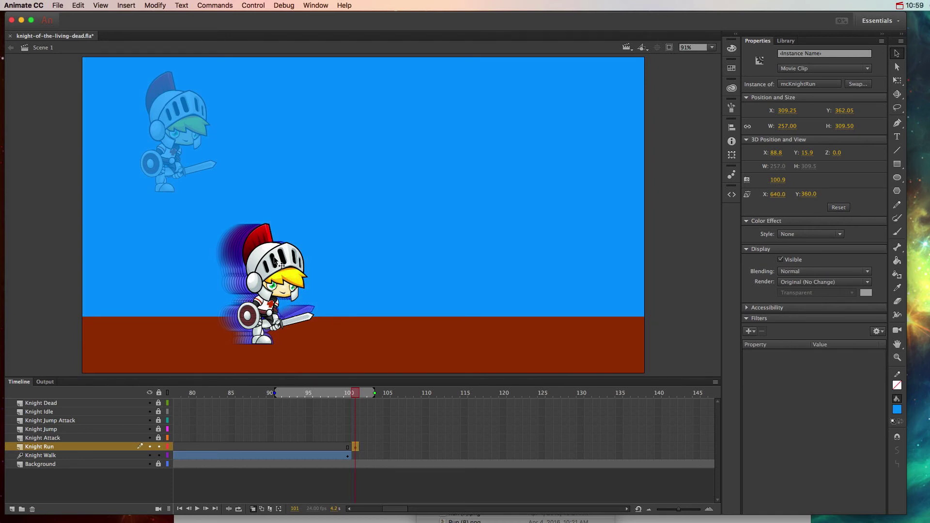
pyautogui.click(275, 262)
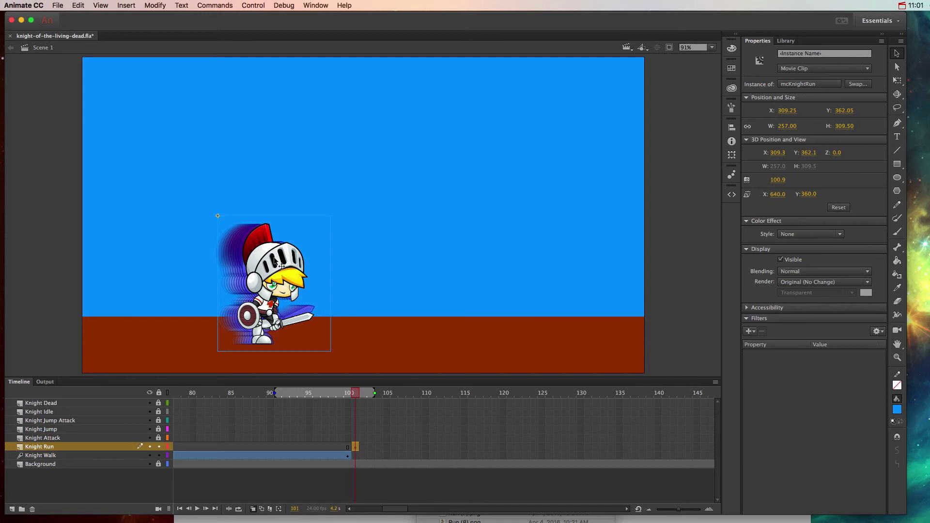
pyautogui.moveTo(274, 262); pyautogui.dragTo(275, 262)
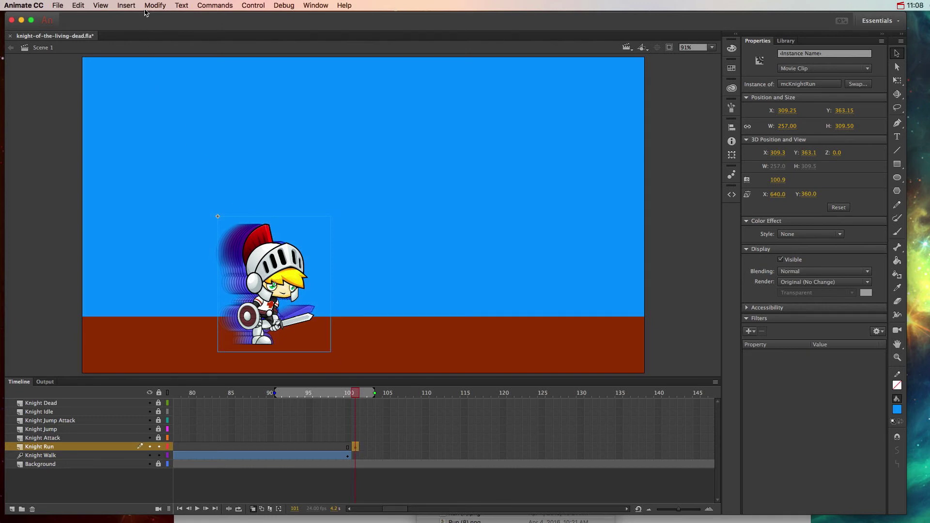
# Add a motion tween to mcKnightRun and extend the Knight Run tween to frame 140
pyautogui.click(133, 6)
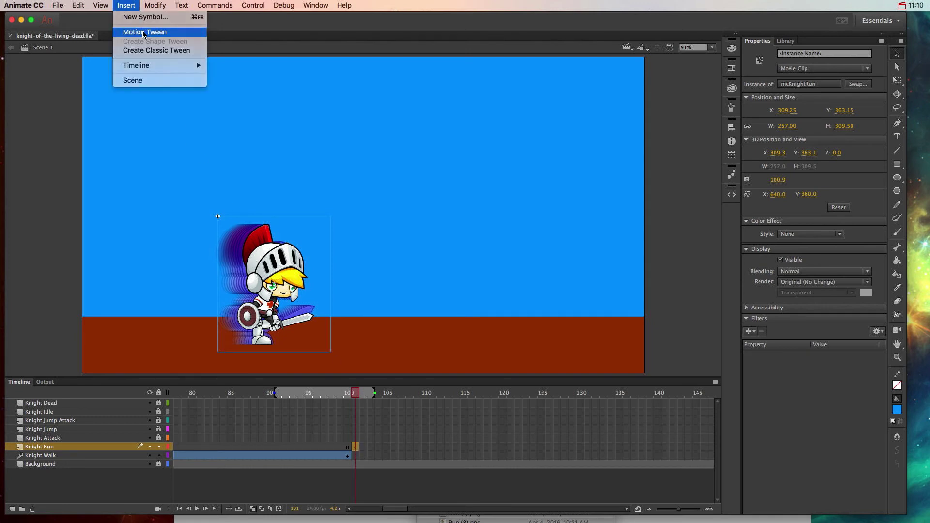
pyautogui.click(145, 32)
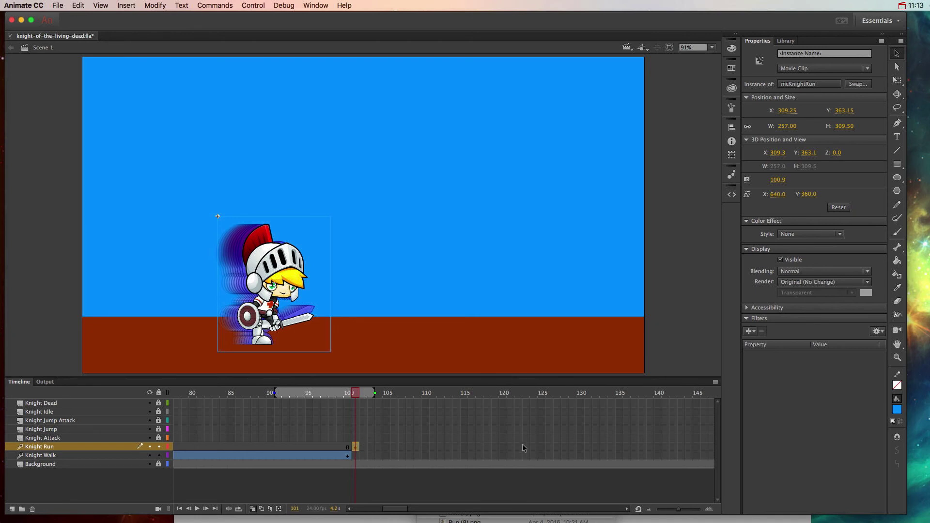
pyautogui.click(659, 446)
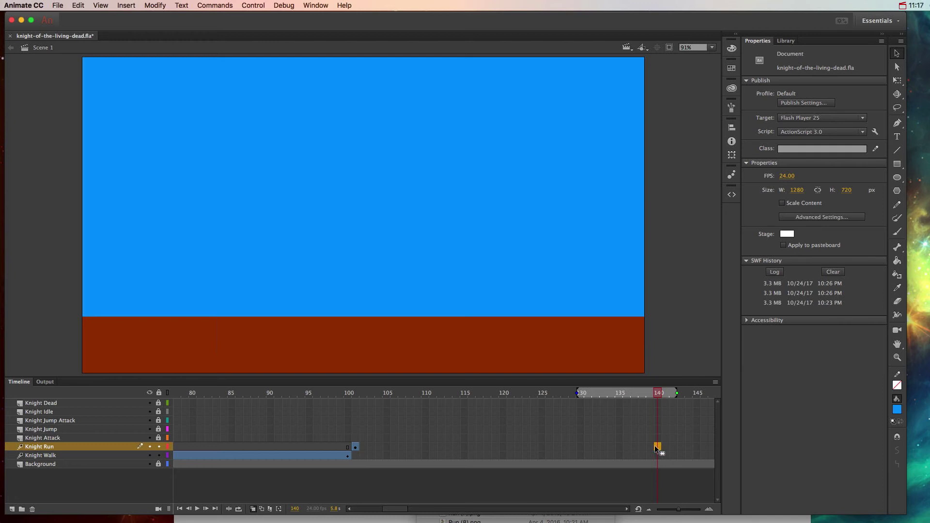
pyautogui.press('F5')
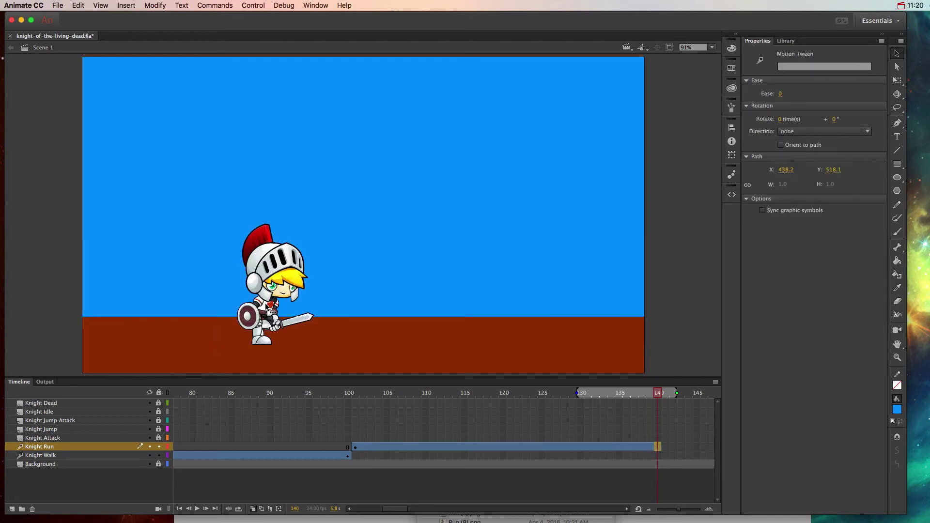
# Move the running knight at frame 140 horizontally across the stage to about X 703, Y 367
pyautogui.moveTo(277, 313); pyautogui.dragTo(414, 312)
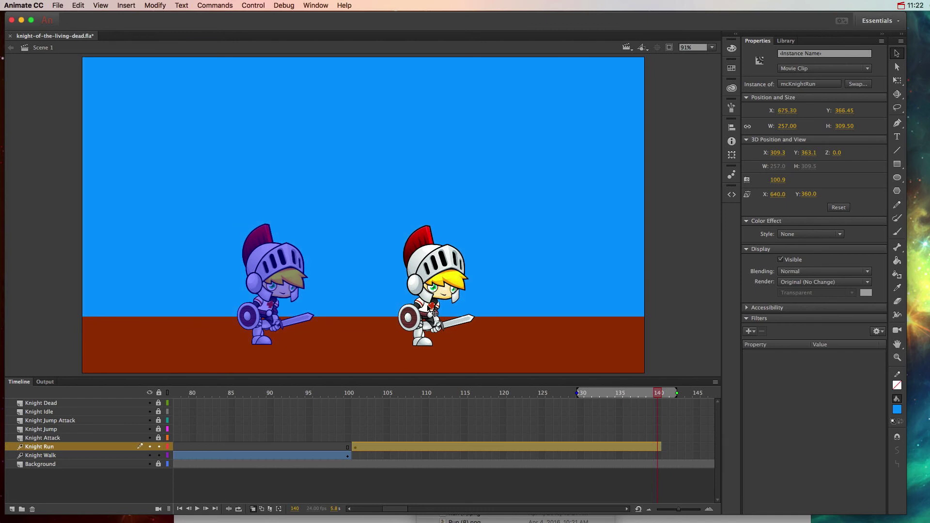
pyautogui.moveTo(433, 311); pyautogui.dragTo(450, 313)
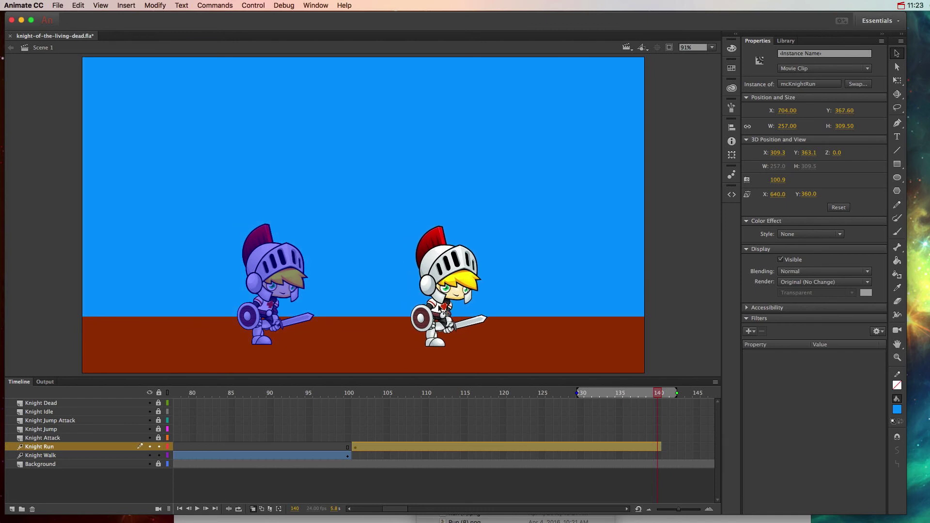
pyautogui.moveTo(435, 308); pyautogui.dragTo(439, 309)
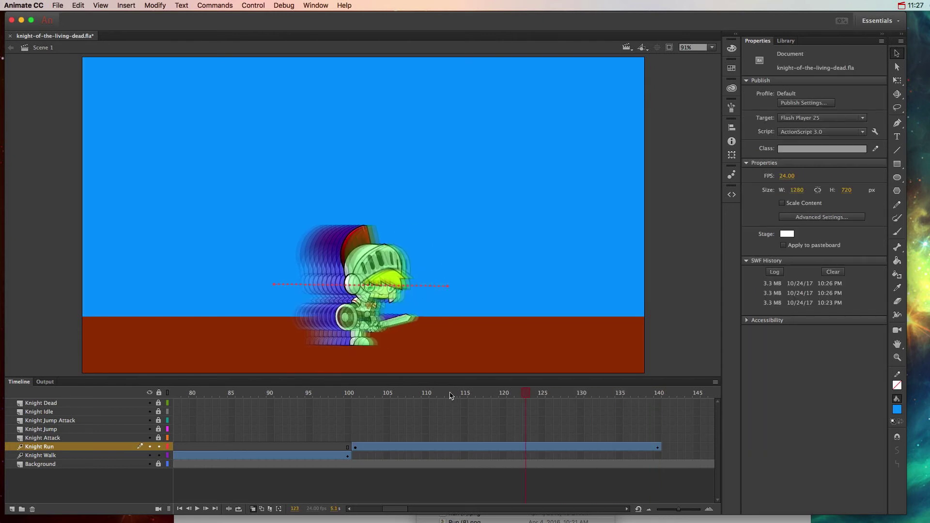
# Scrub the playhead through the Knight Run tween from frame 101 to check the knight's movement
pyautogui.moveTo(451, 393); pyautogui.dragTo(356, 403)
pyautogui.click(357, 447)
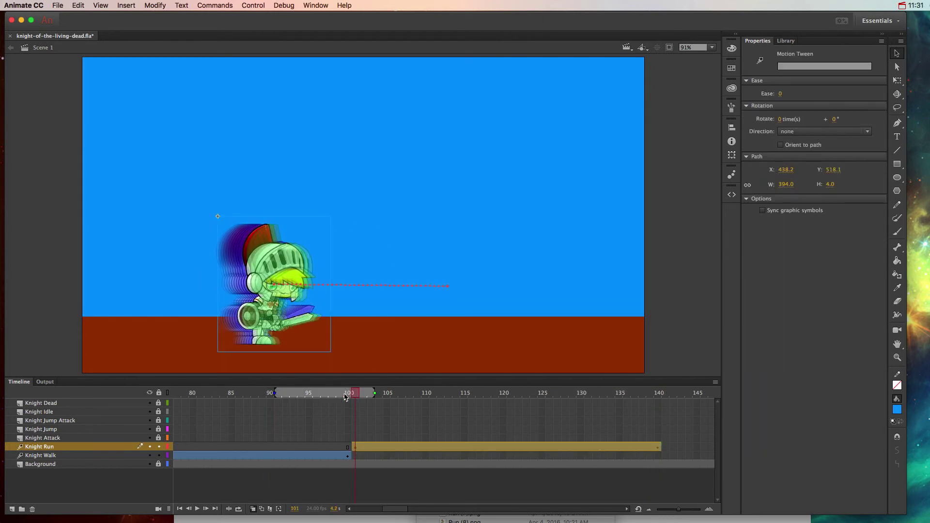
pyautogui.moveTo(358, 392); pyautogui.dragTo(668, 396)
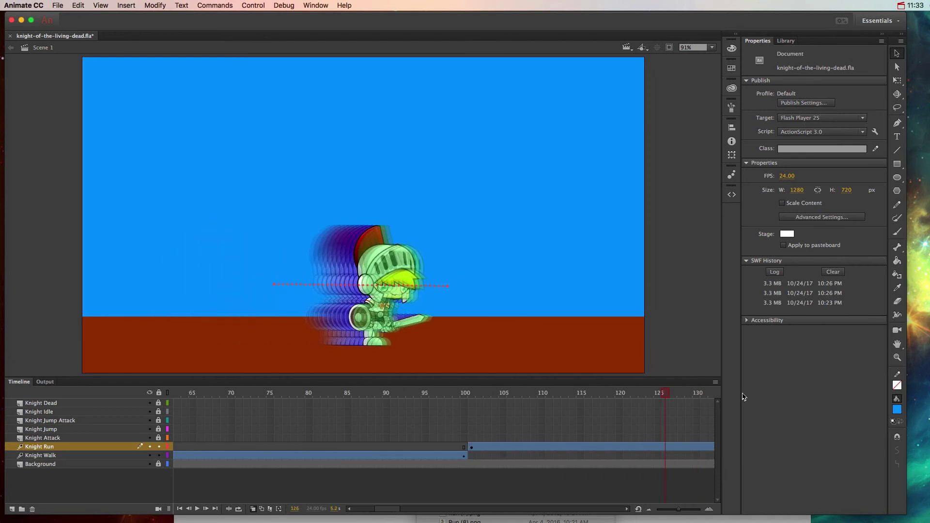
# Scrub the playhead back to frame 97 and test the movie to check the knight's walk and run, closing the preview when finished
pyautogui.moveTo(669, 394); pyautogui.dragTo(242, 405)
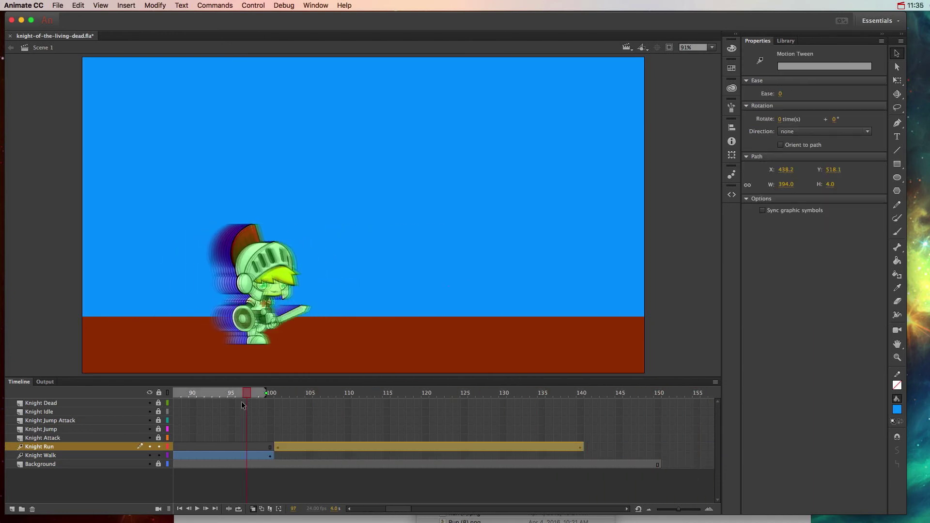
pyautogui.hotkey('ctrl', 'Return')
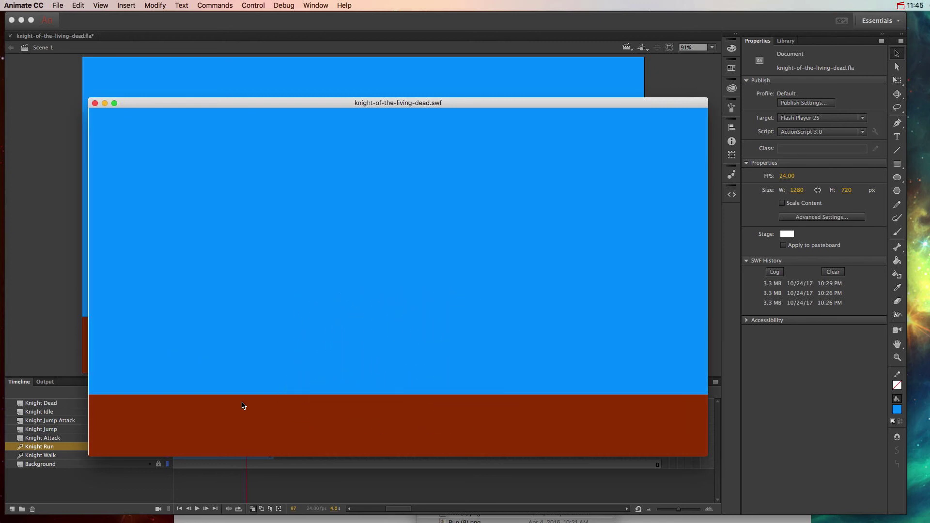
pyautogui.click(95, 103)
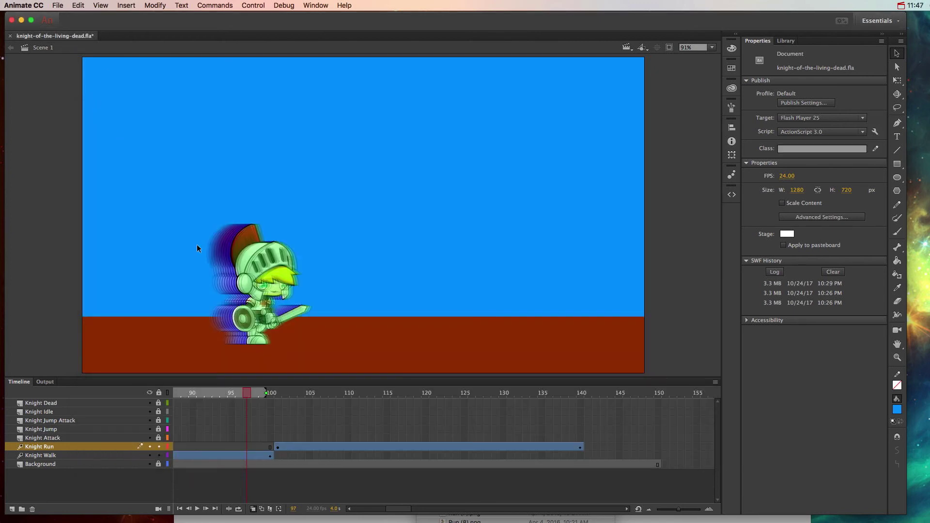
# Place the Knight Jump layer directly above Knight Run and move its first keyframe to frame 141
pyautogui.click(91, 430)
pyautogui.moveTo(85, 432); pyautogui.dragTo(85, 445)
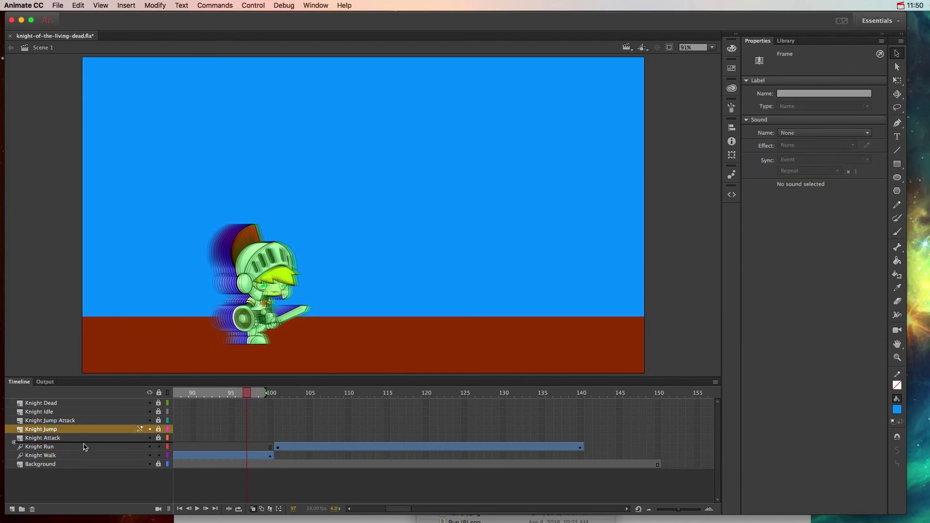
pyautogui.moveTo(85, 447); pyautogui.dragTo(85, 447)
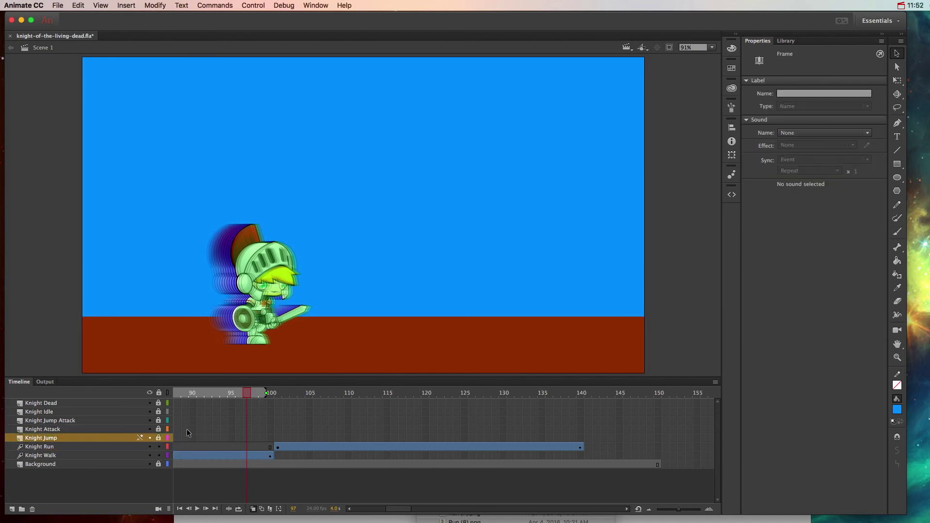
pyautogui.hscroll(-10, 187, 429)
pyautogui.click(181, 438)
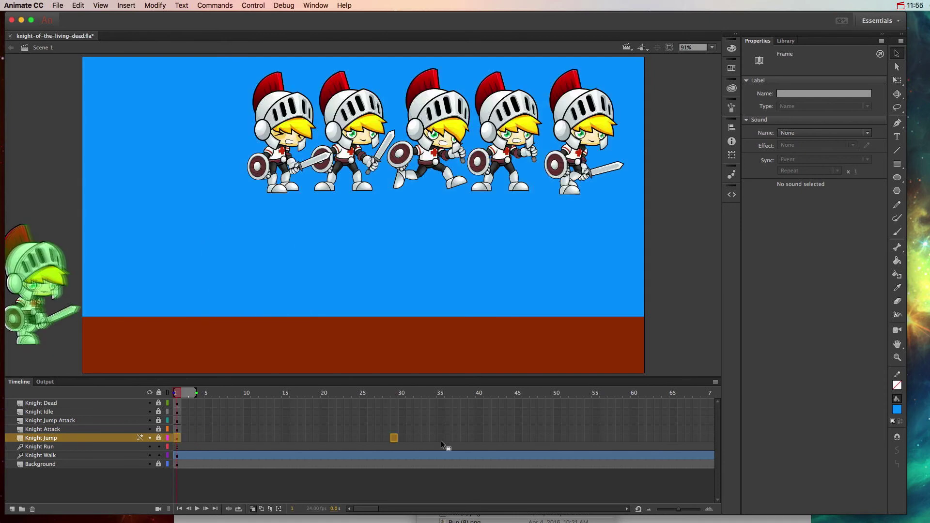
pyautogui.moveTo(441, 440); pyautogui.dragTo(487, 437)
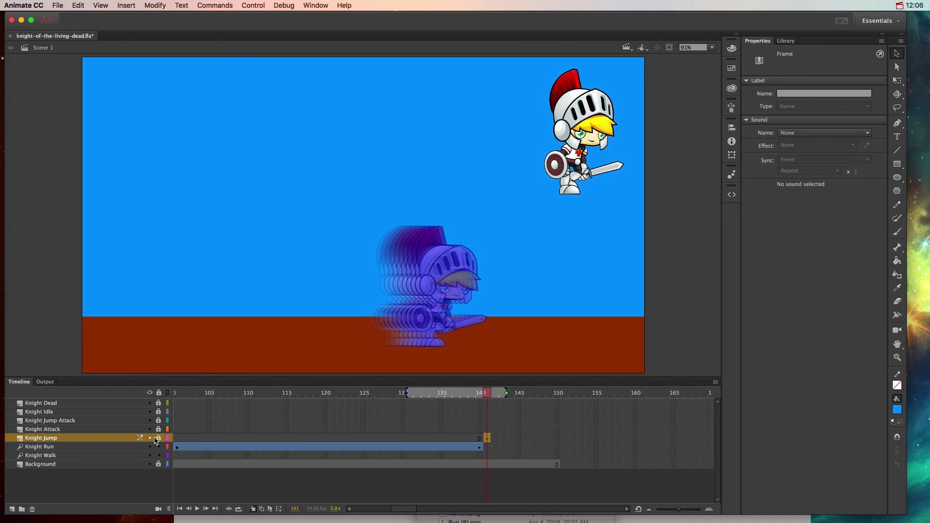
# Unlock the Knight Jump layer and align mcKnightJump with the onion-skinned running knight, at about X 712, Y 357
pyautogui.click(504, 229)
pyautogui.moveTo(504, 230); pyautogui.dragTo(563, 202)
pyautogui.click(159, 438)
pyautogui.moveTo(591, 160); pyautogui.dragTo(446, 291)
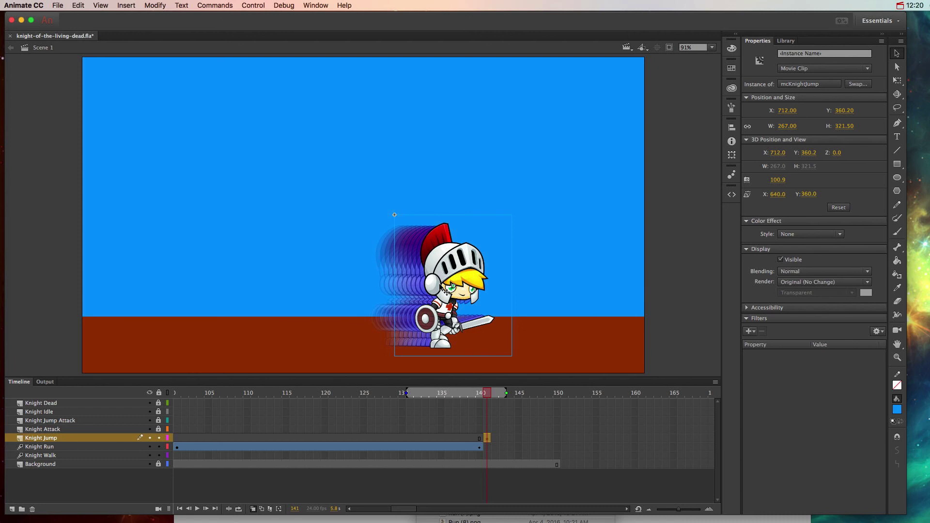
pyautogui.moveTo(447, 292); pyautogui.dragTo(447, 291)
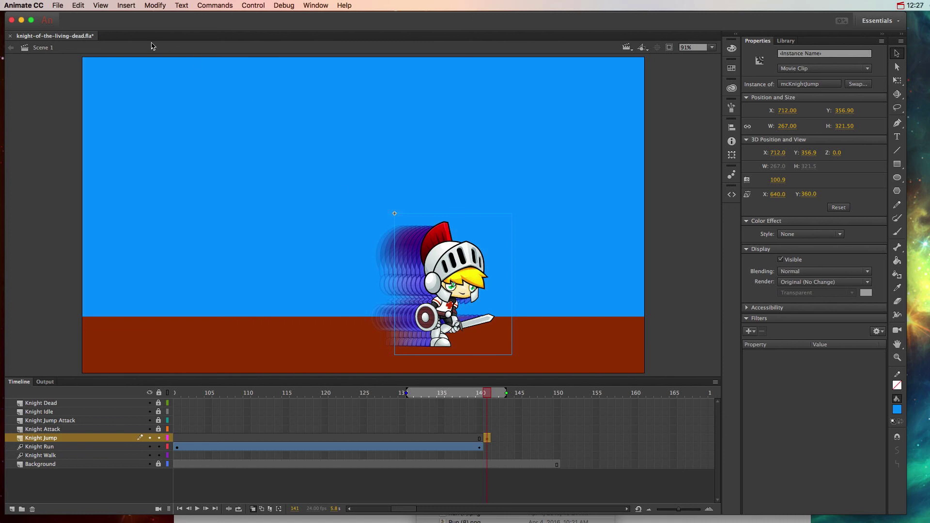
# Add a motion tween to mcKnightJump and extend the Knight Jump tween to frame 150
pyautogui.click(121, 6)
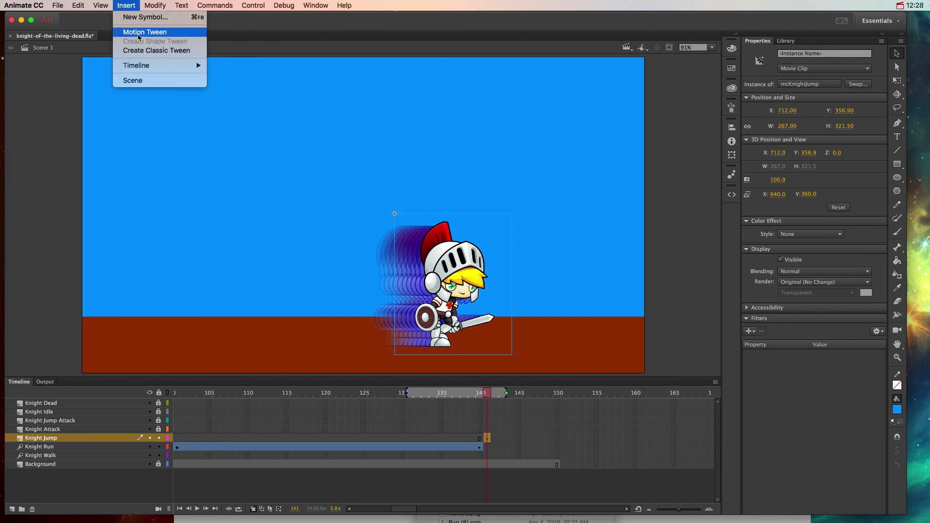
pyautogui.click(141, 50)
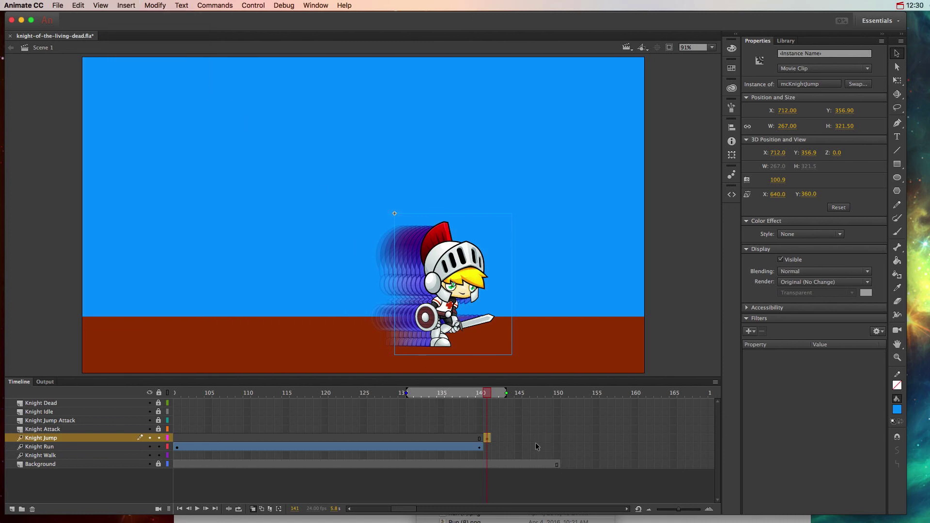
pyautogui.click(558, 438)
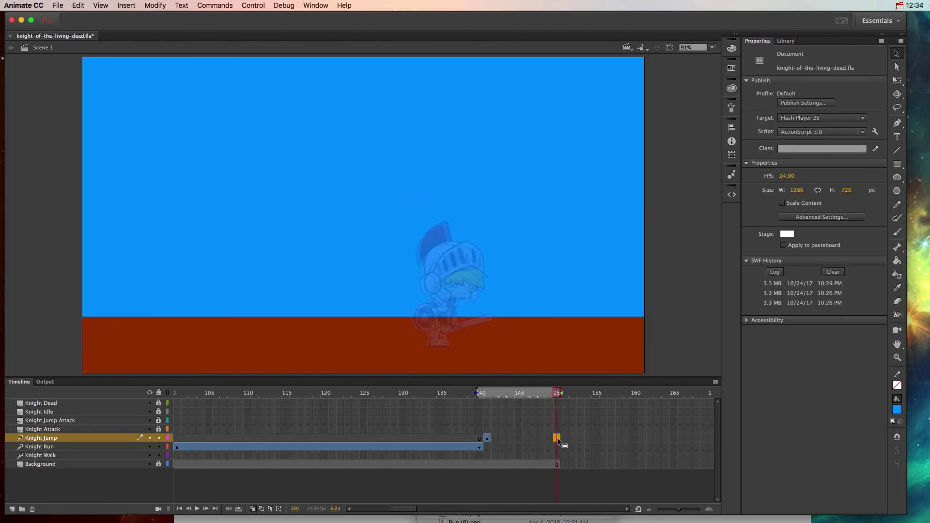
pyautogui.press('F5')
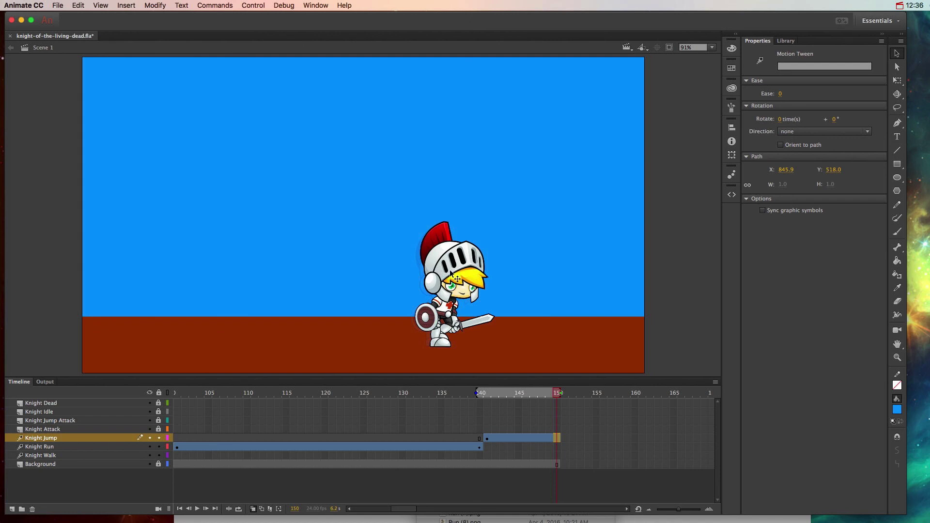
# Move the jumping knight at frame 150 up and forward to about X 853, Y 140, and test the movie
pyautogui.moveTo(461, 273); pyautogui.dragTo(518, 181)
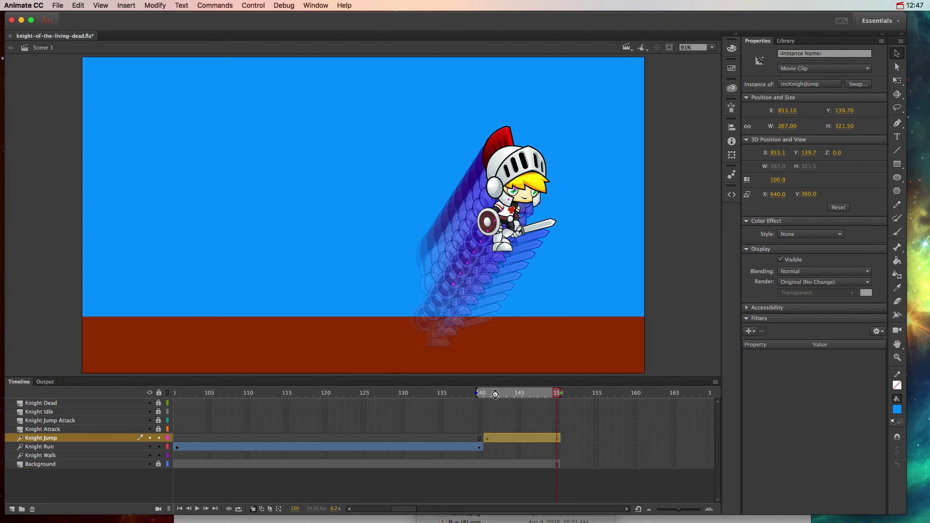
pyautogui.press('super+Return')
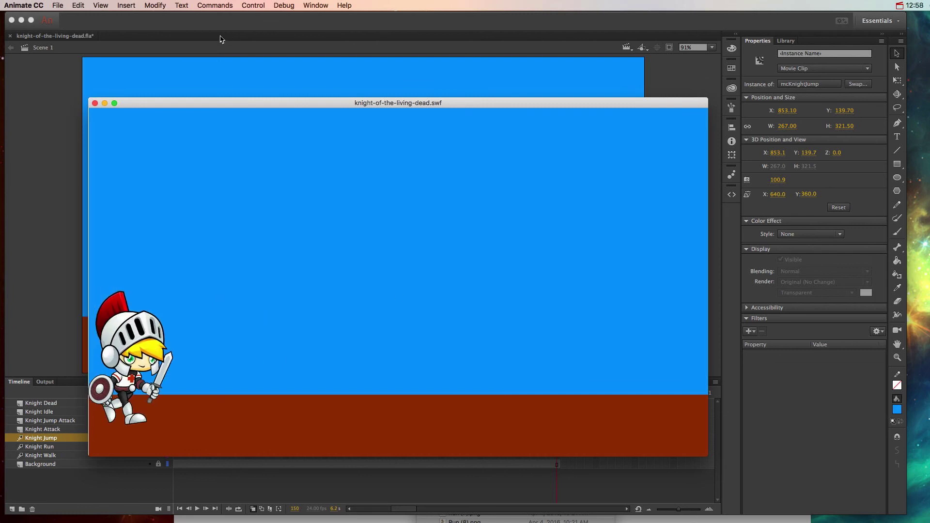
pyautogui.click(95, 103)
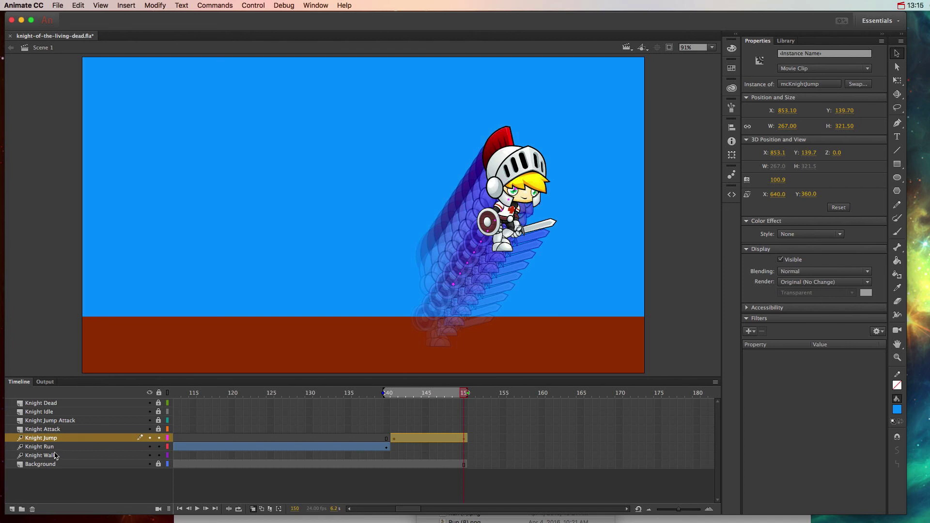
pyautogui.click(62, 455)
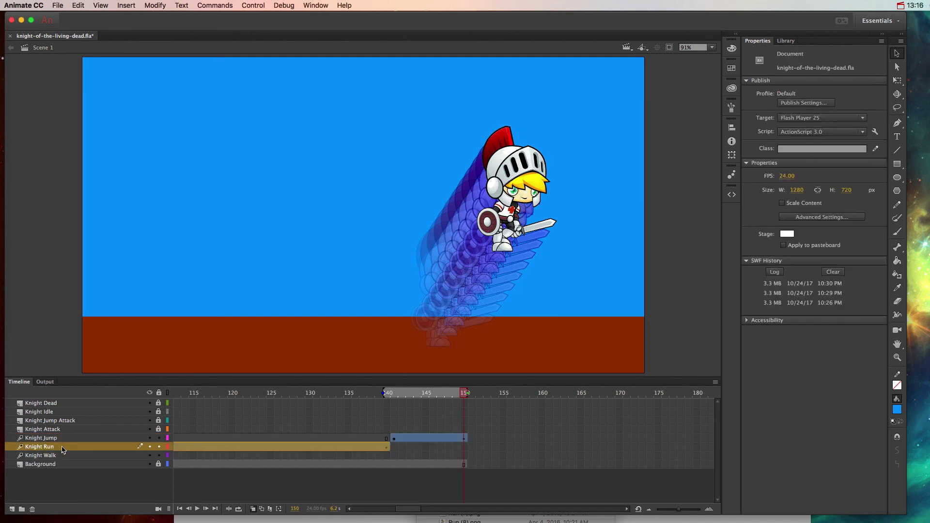
pyautogui.click(65, 439)
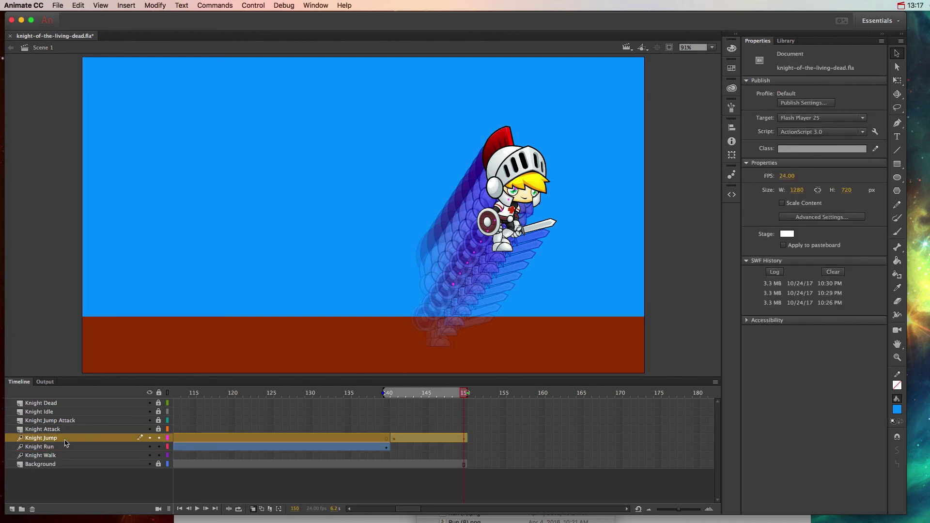